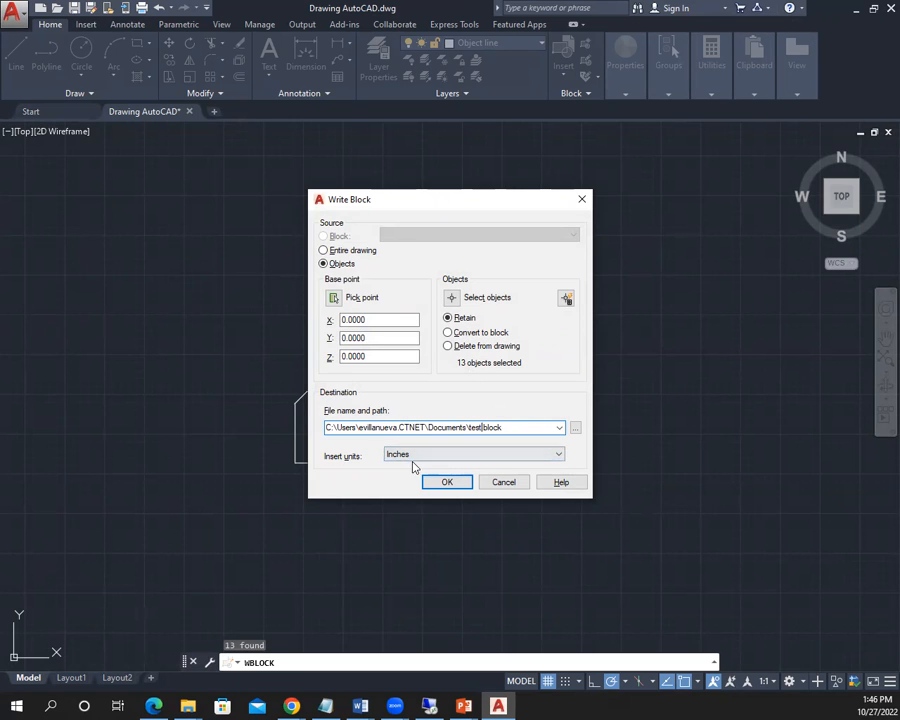
# - Write the selected objects to a block file named test block in the Documents folder, with inches as insert units
pyautogui.click(450, 483)
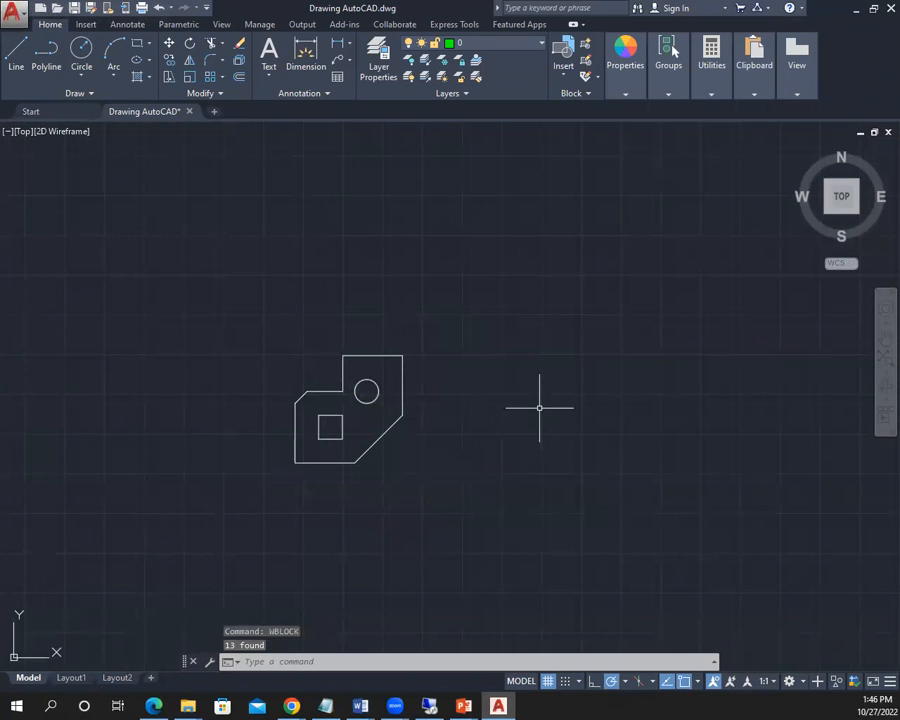
pyautogui.write('B')
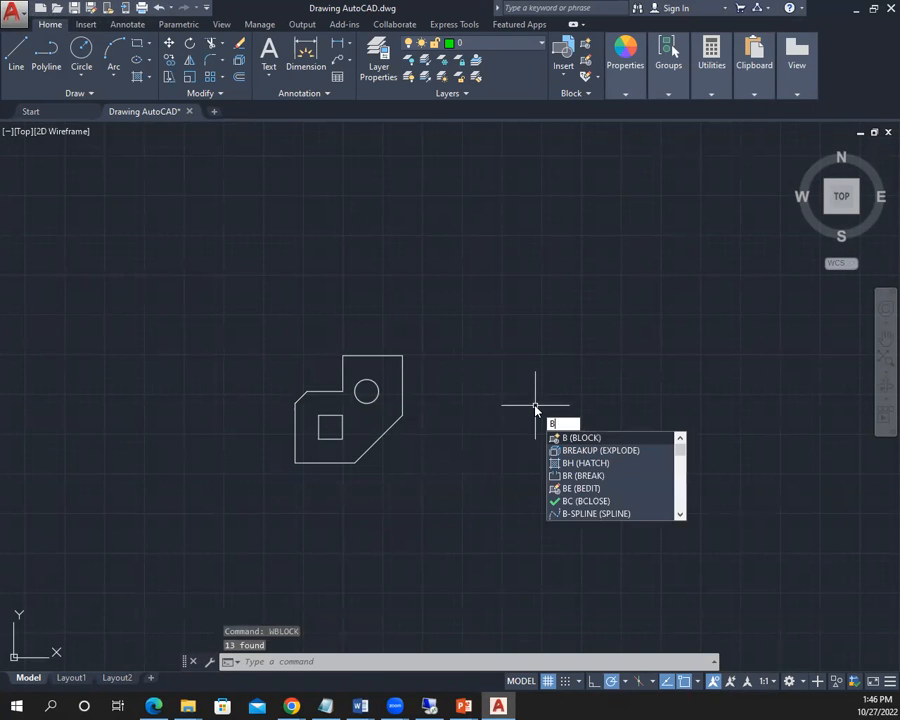
pyautogui.press('Return')
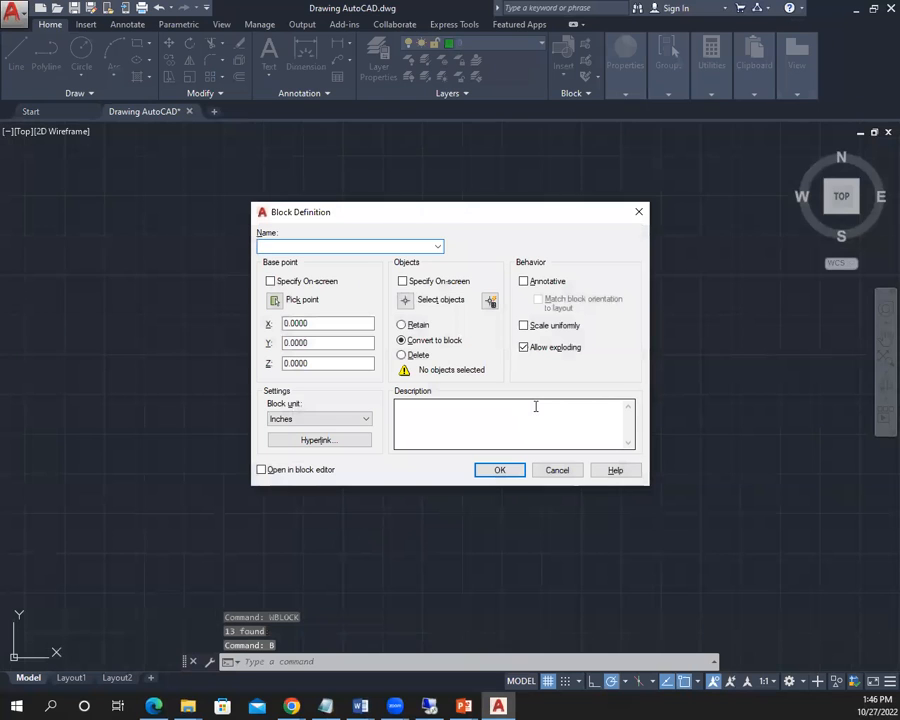
pyautogui.click(438, 246)
pyautogui.click(396, 247)
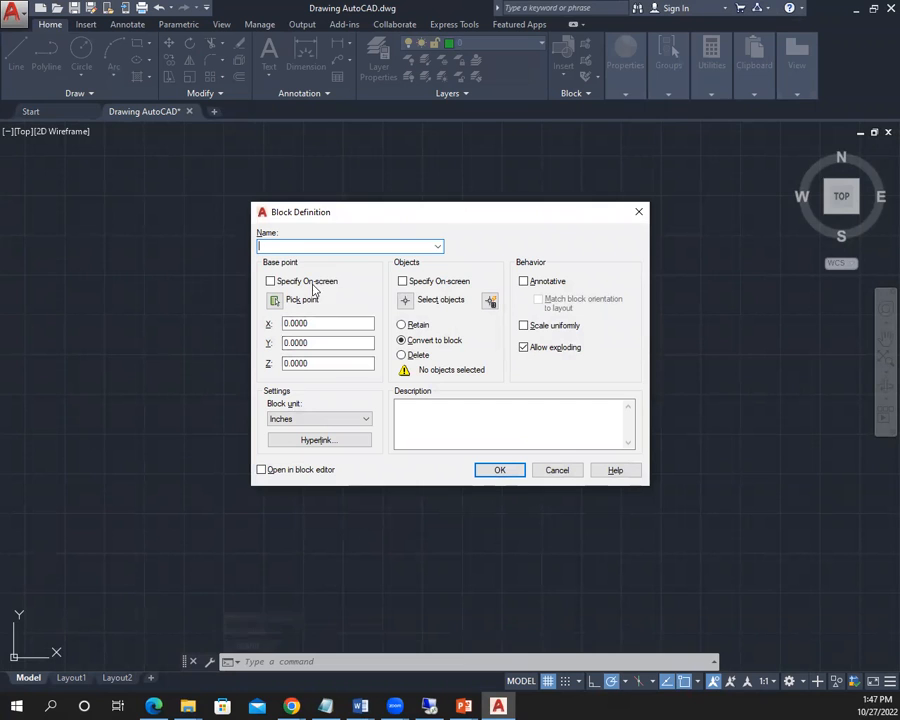
pyautogui.click(560, 473)
pyautogui.scroll(-4, 411, 433)
pyautogui.scroll(3, 411, 433)
pyautogui.moveTo(406, 384)
pyautogui.mouseDown()
pyautogui.moveTo(291, 498)
pyautogui.moveTo(304, 516)
pyautogui.mouseUp()
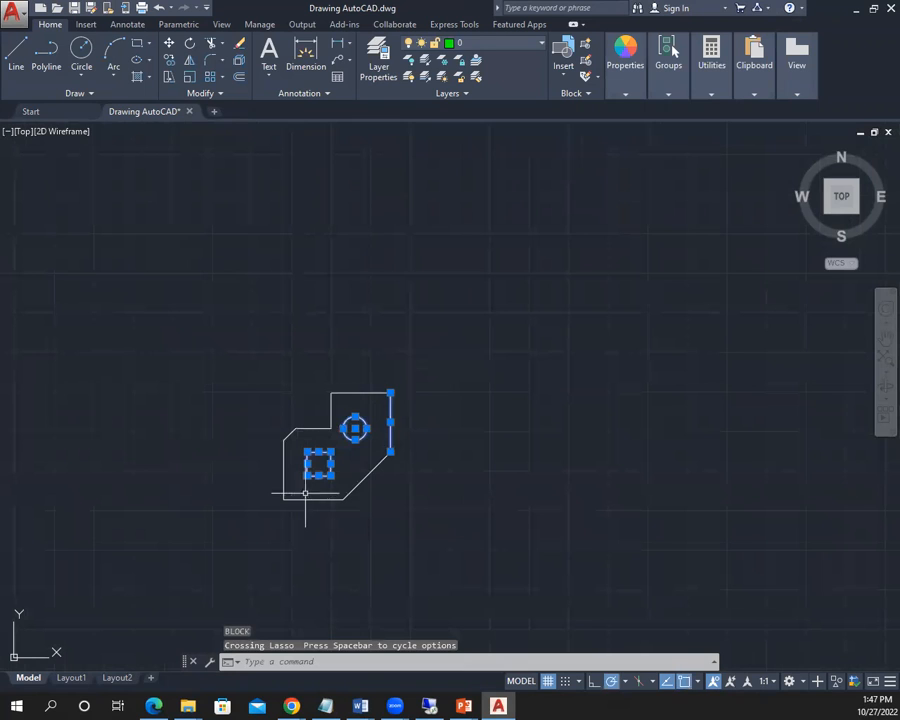
# - Open the recent drawing DFTG 1309 E02 Class Template
pyautogui.click(30, 111)
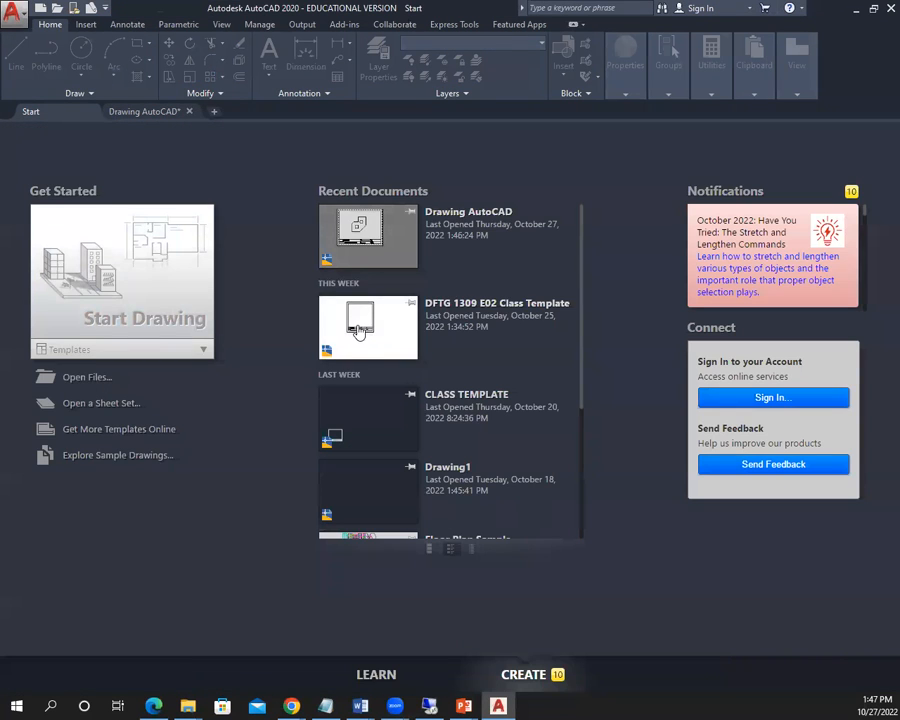
pyautogui.click(360, 332)
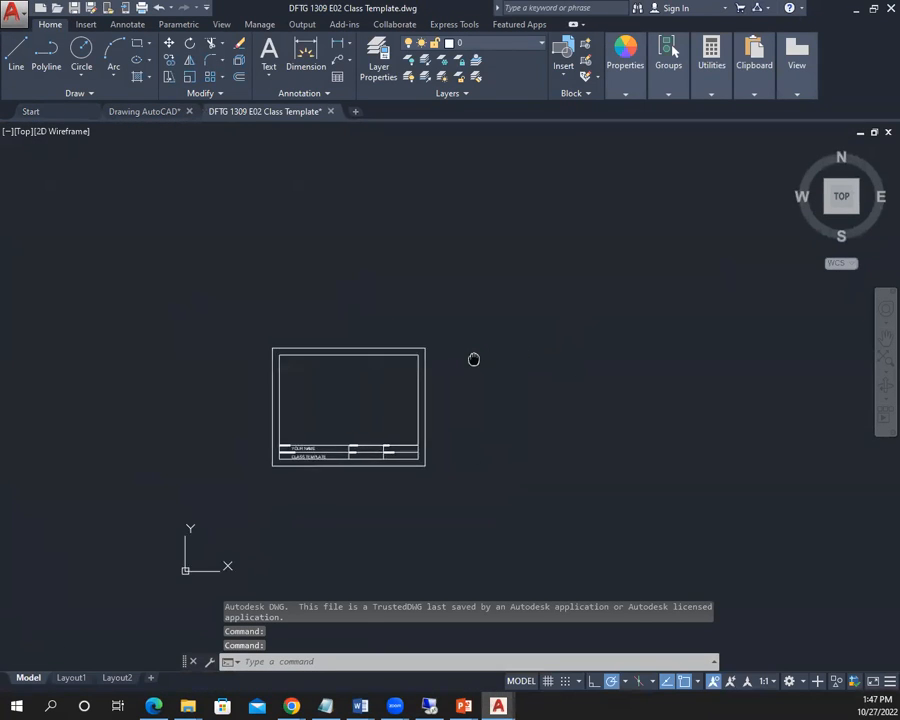
pyautogui.moveTo(474, 359); pyautogui.dragTo(362, 376, button='middle')
pyautogui.click(436, 370)
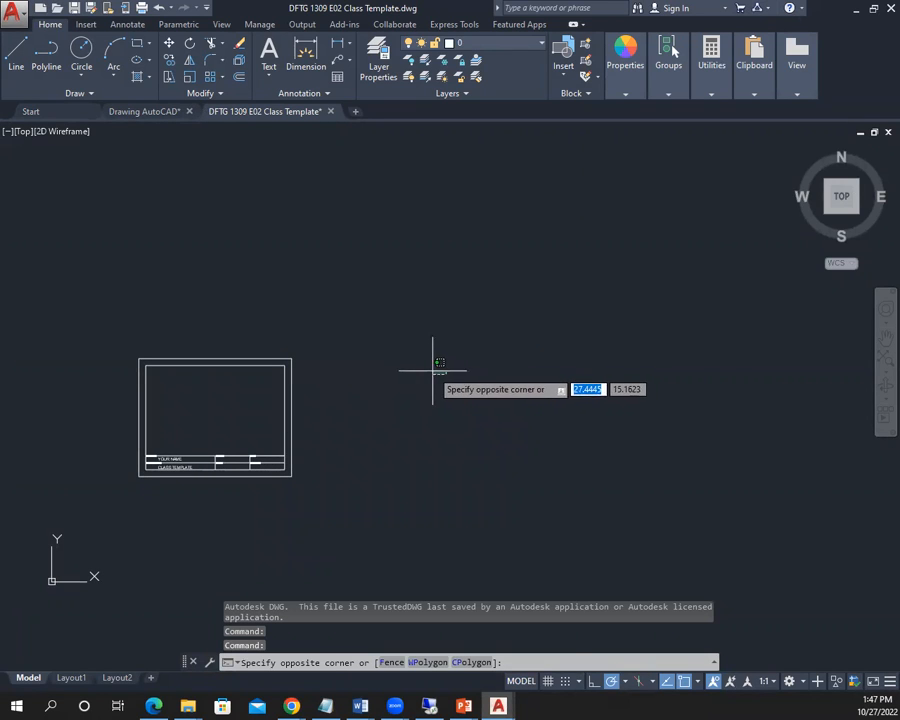
pyautogui.press('Escape')
# - Try to define a block named test block in the class template, with its base point specified on-screen
pyautogui.write('B')
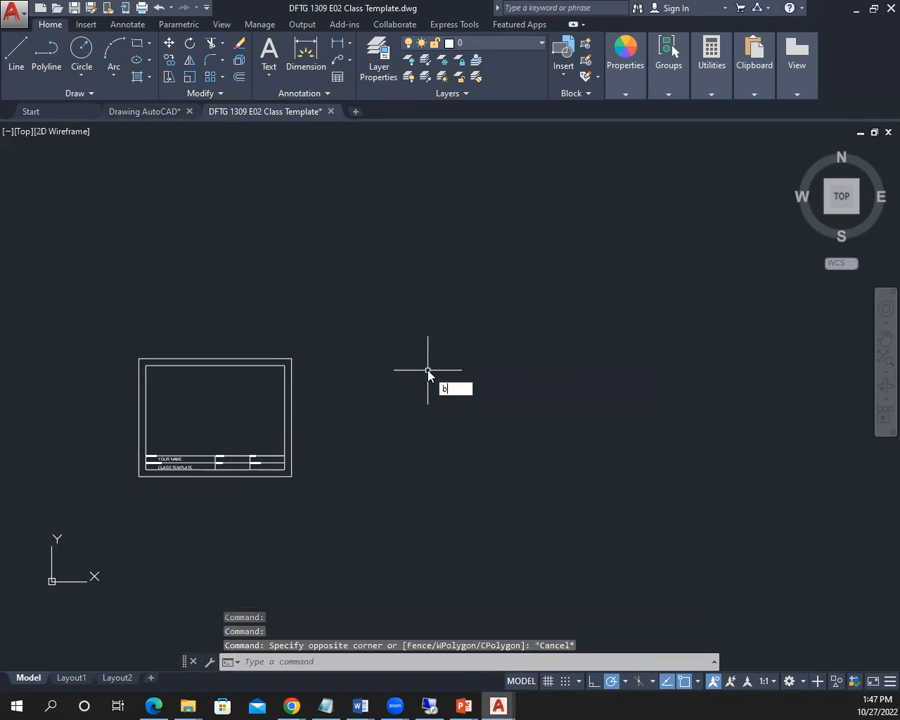
pyautogui.press('Return')
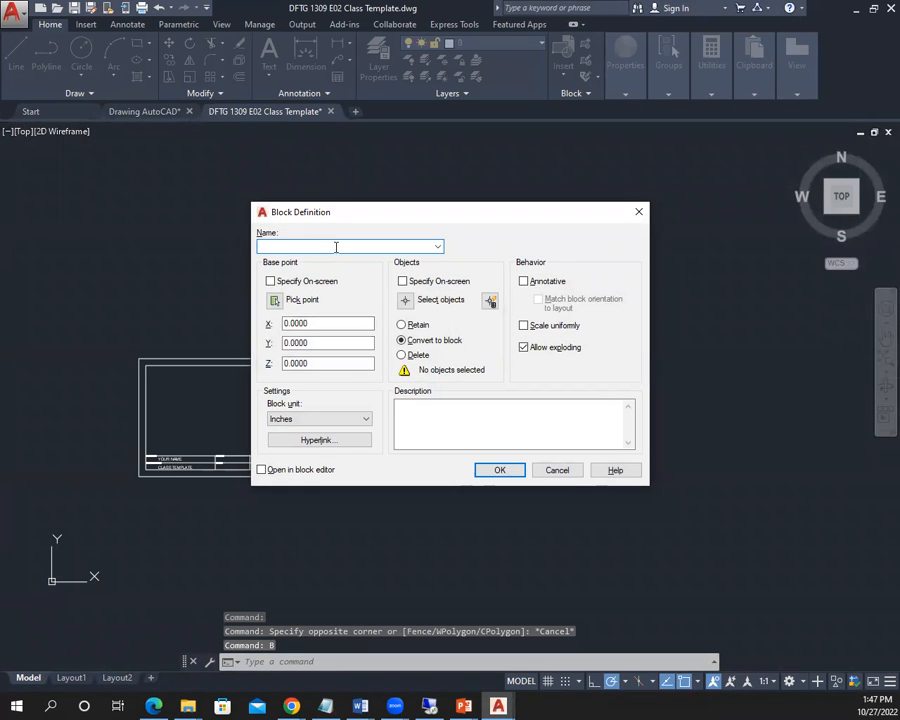
pyautogui.write('test block')
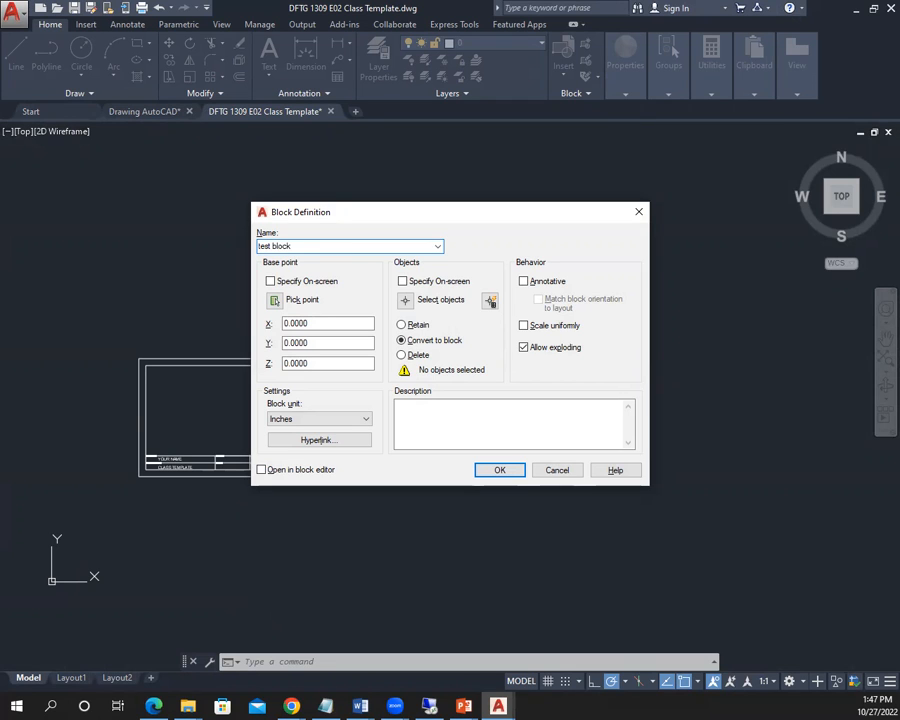
pyautogui.press('Tab')
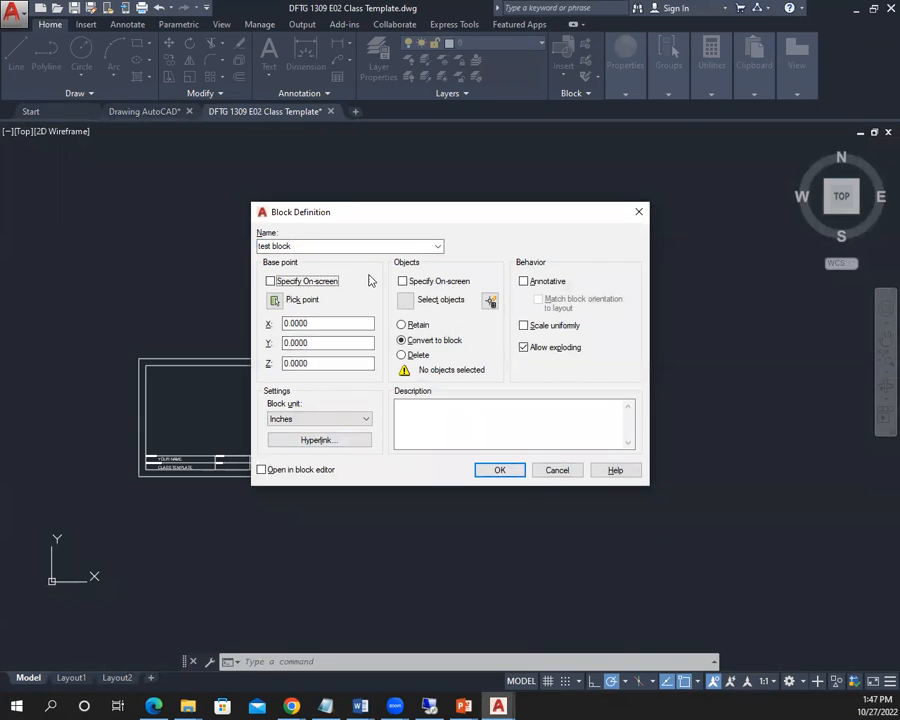
pyautogui.press('space')
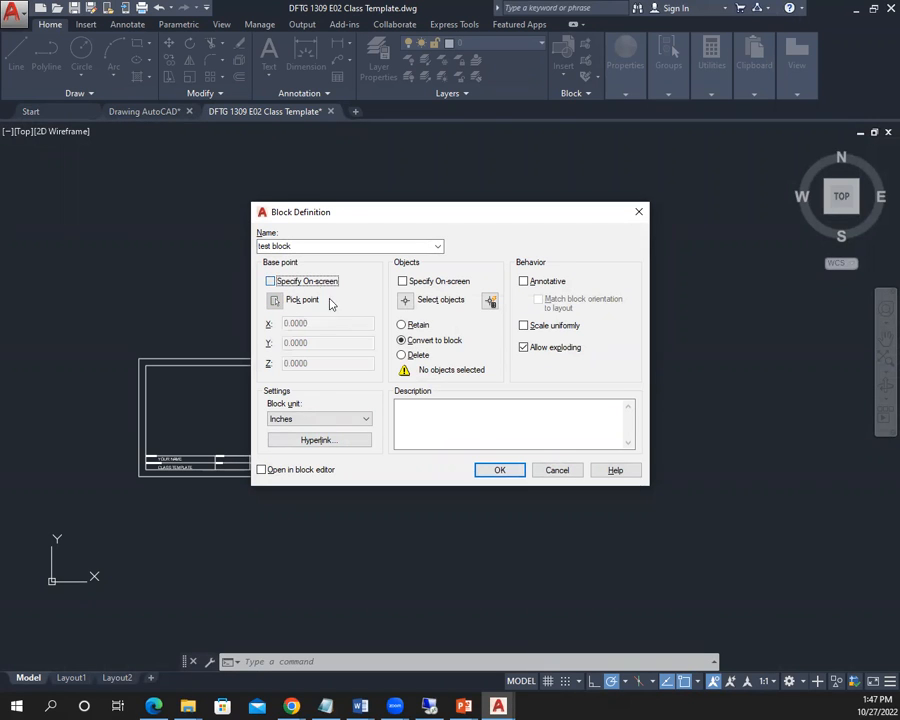
pyautogui.click(497, 470)
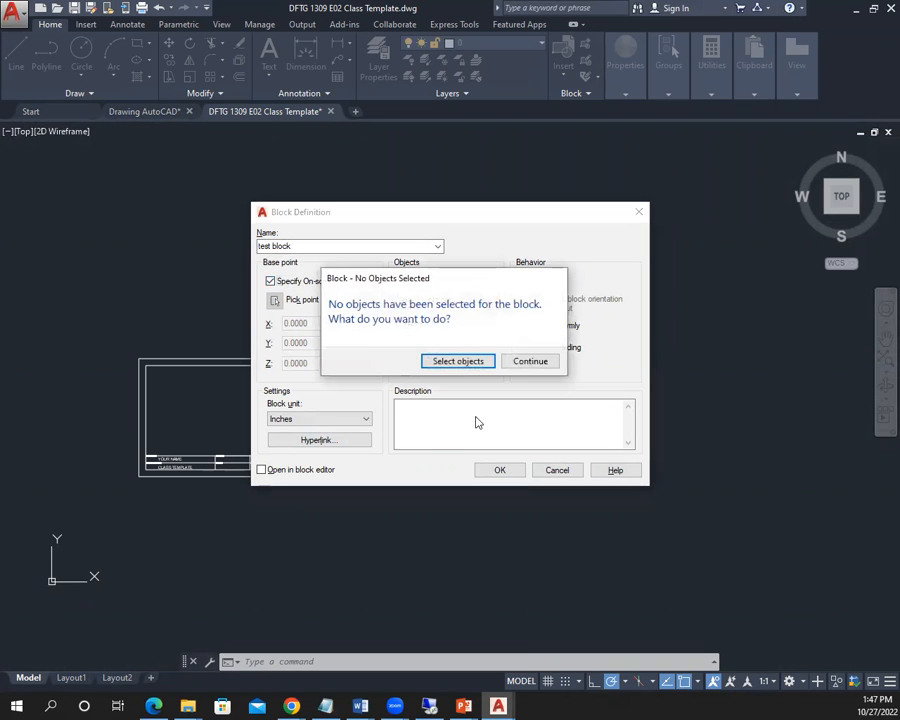
pyautogui.click(459, 361)
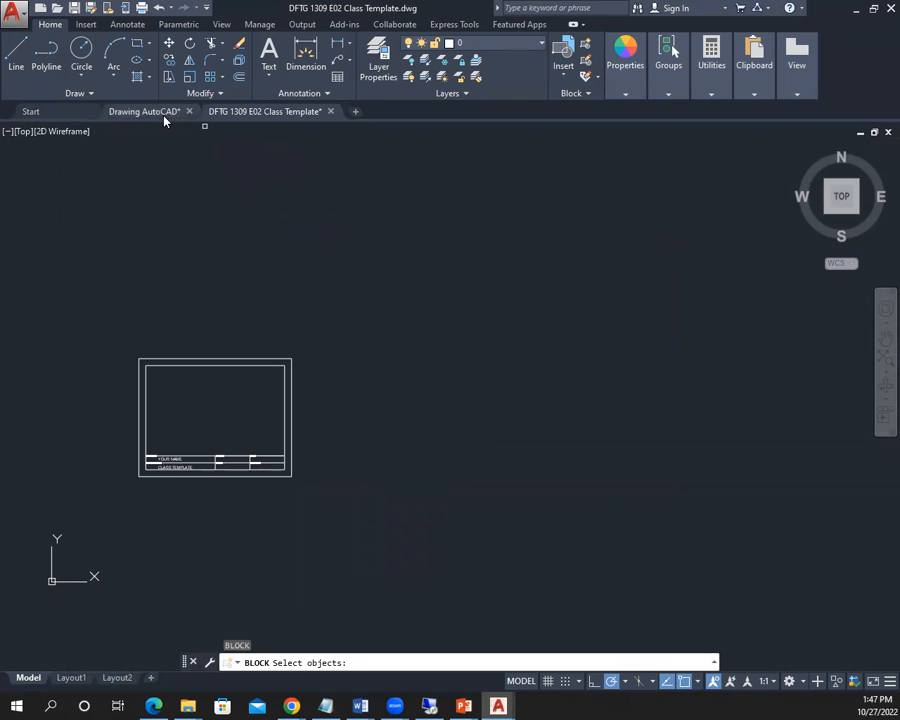
pyautogui.moveTo(196, 705)
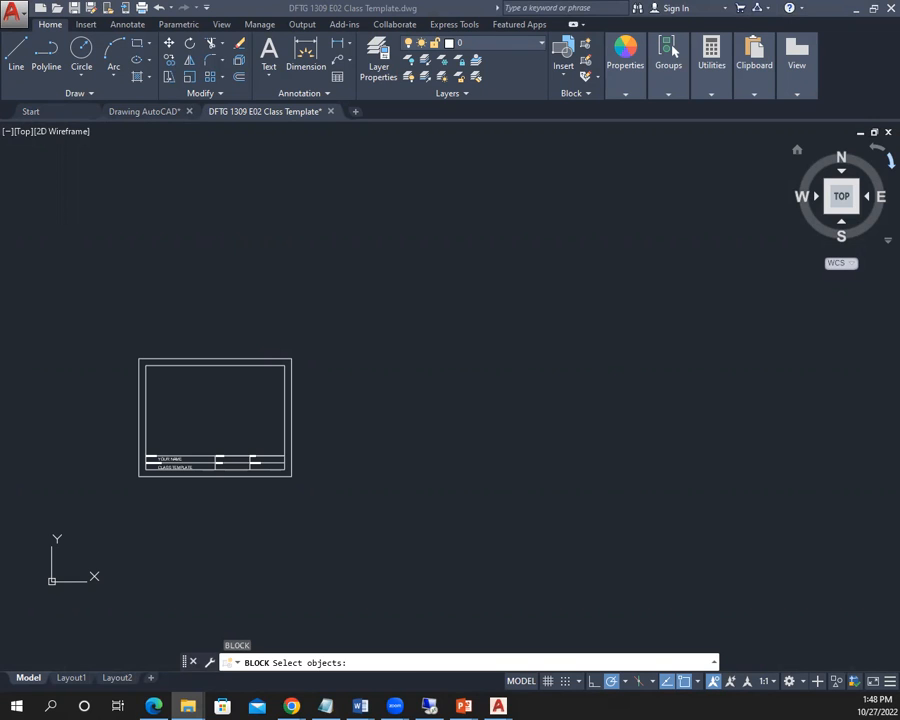
pyautogui.press('Escape')
pyautogui.press('Escape')
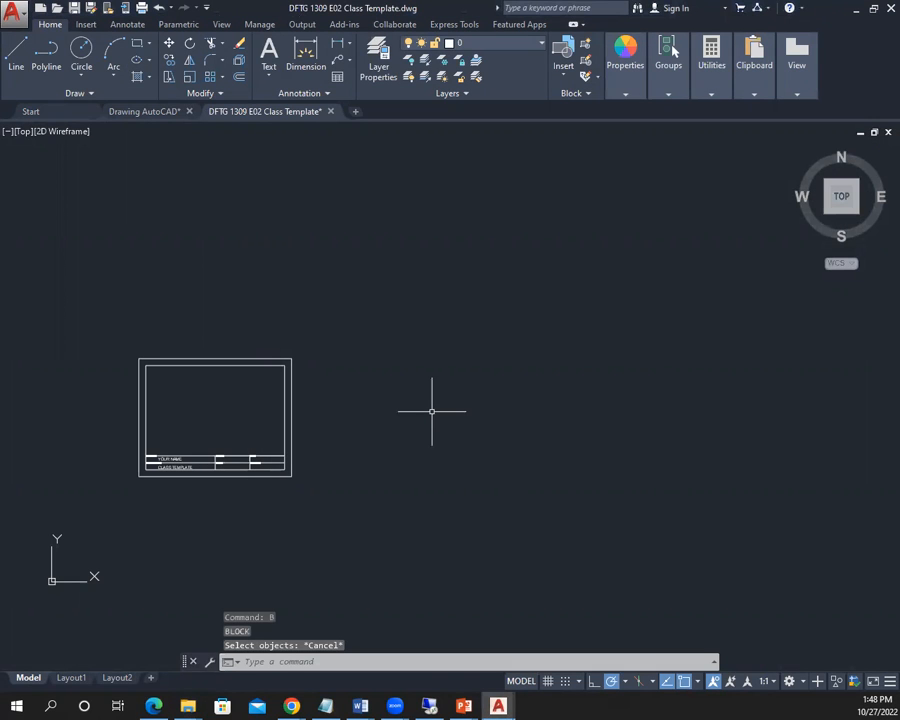
# - Try to define a block using the full file path of test block.dwg as its name
pyautogui.press('Up')
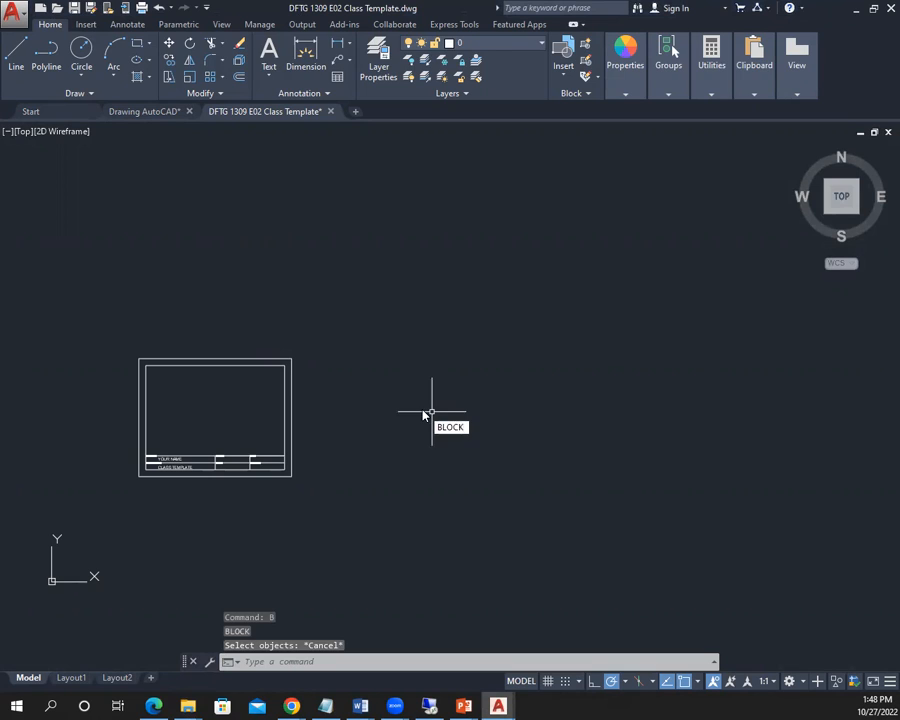
pyautogui.press('Return')
pyautogui.click(329, 245)
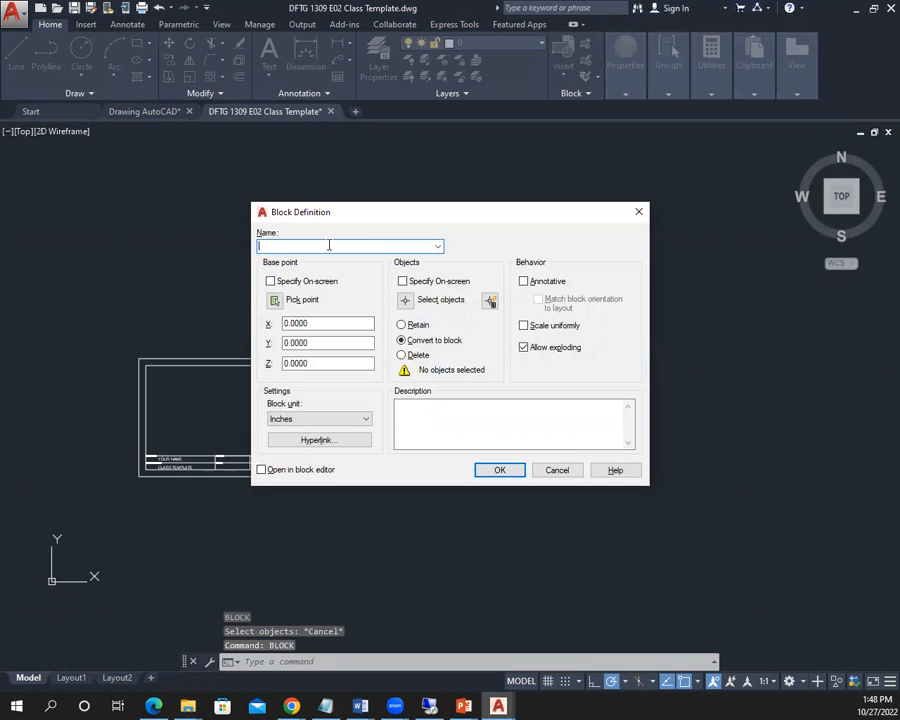
pyautogui.write('C:\\Users\\evillanueva.CTNET\\')
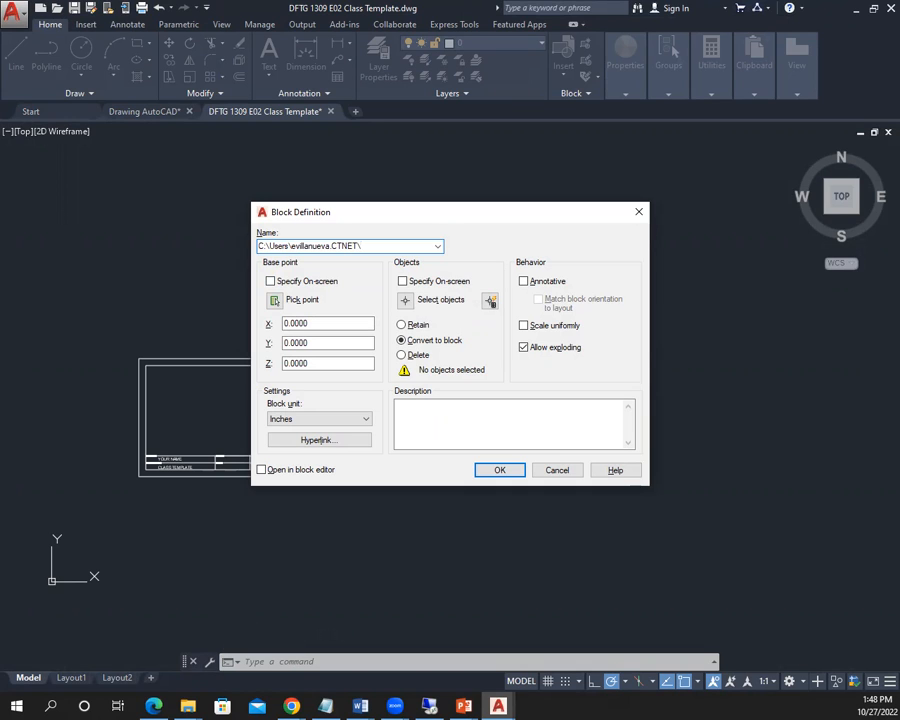
pyautogui.hotkey('ctrl', 'a')
pyautogui.press('super+e')
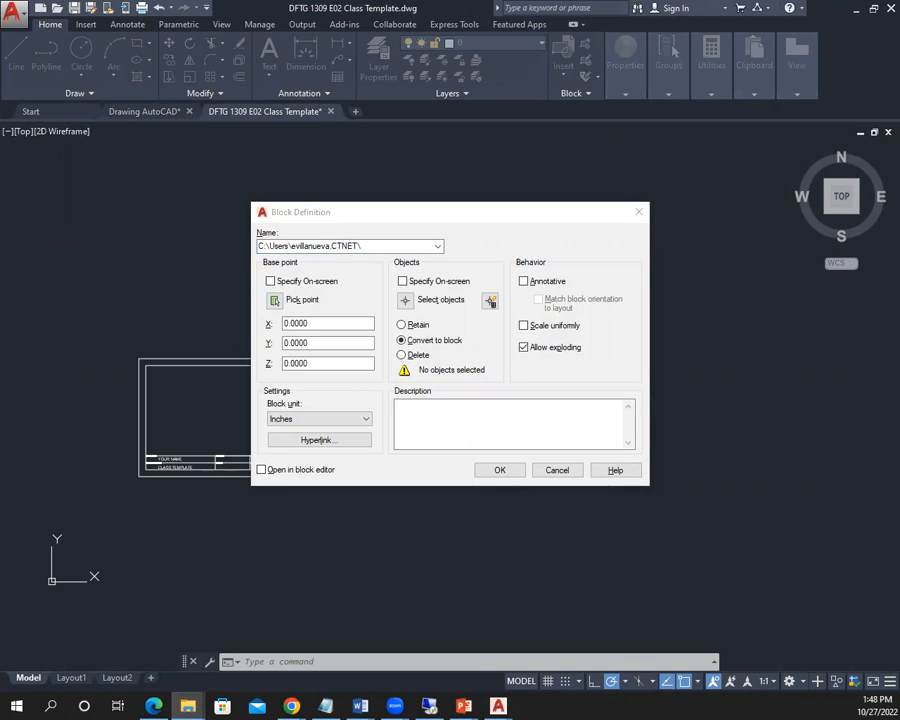
pyautogui.click(408, 252)
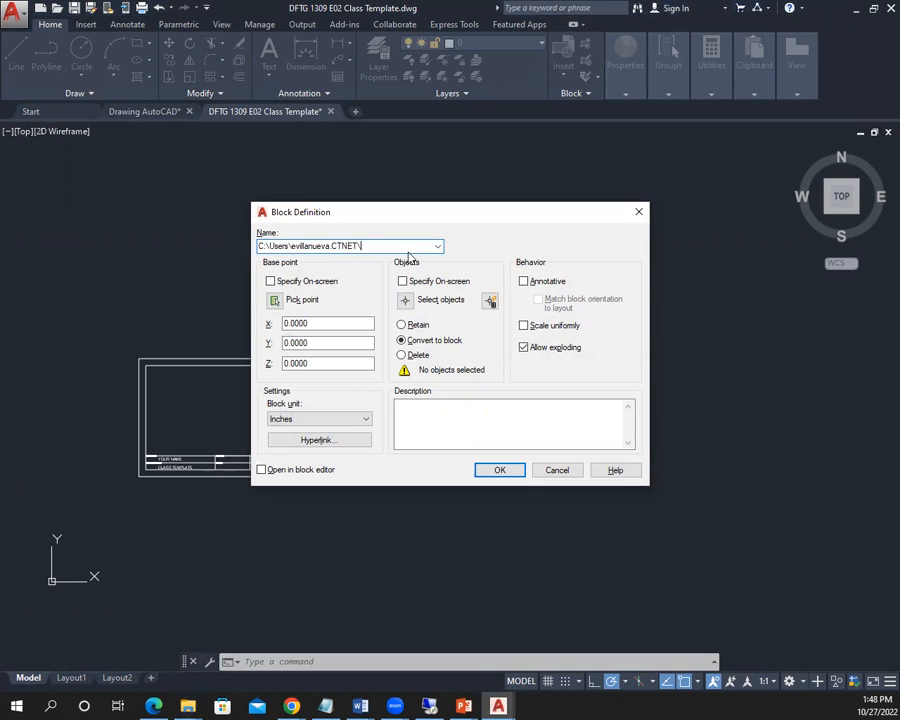
pyautogui.write('test block.dwg')
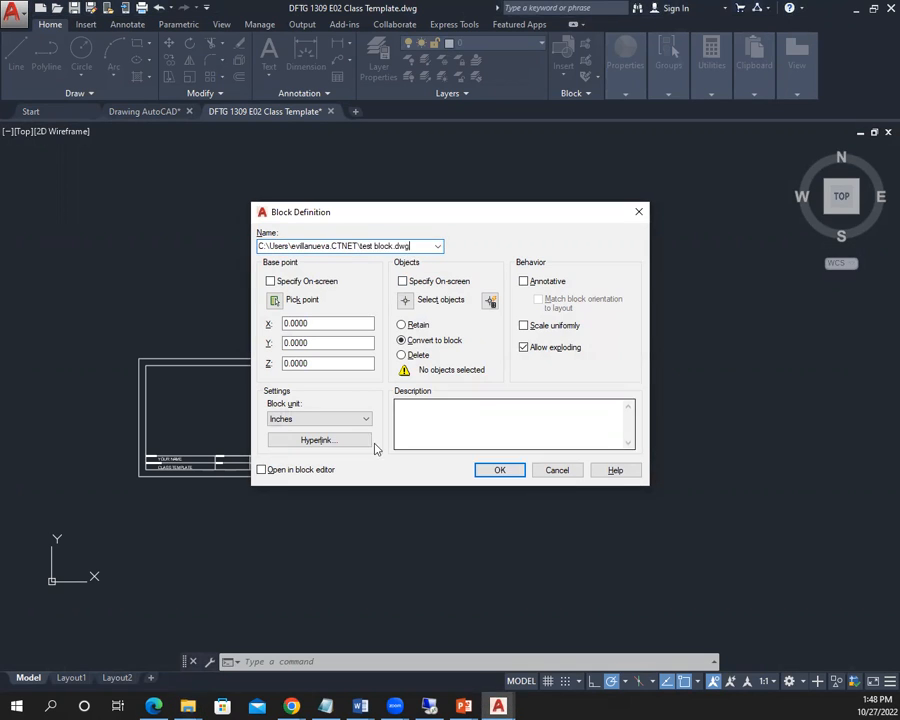
pyautogui.click(507, 470)
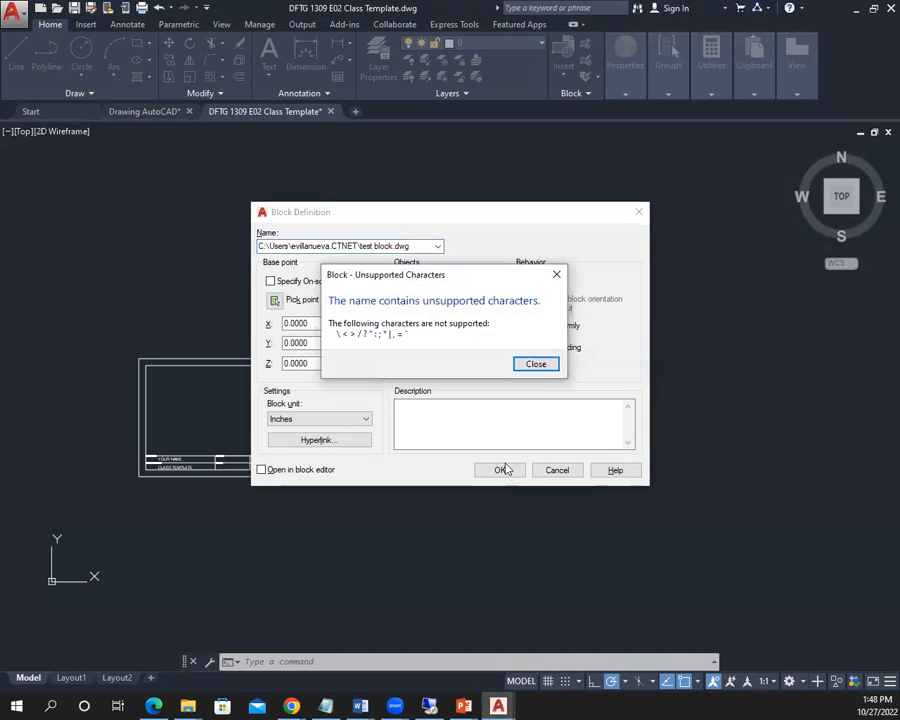
pyautogui.click(541, 371)
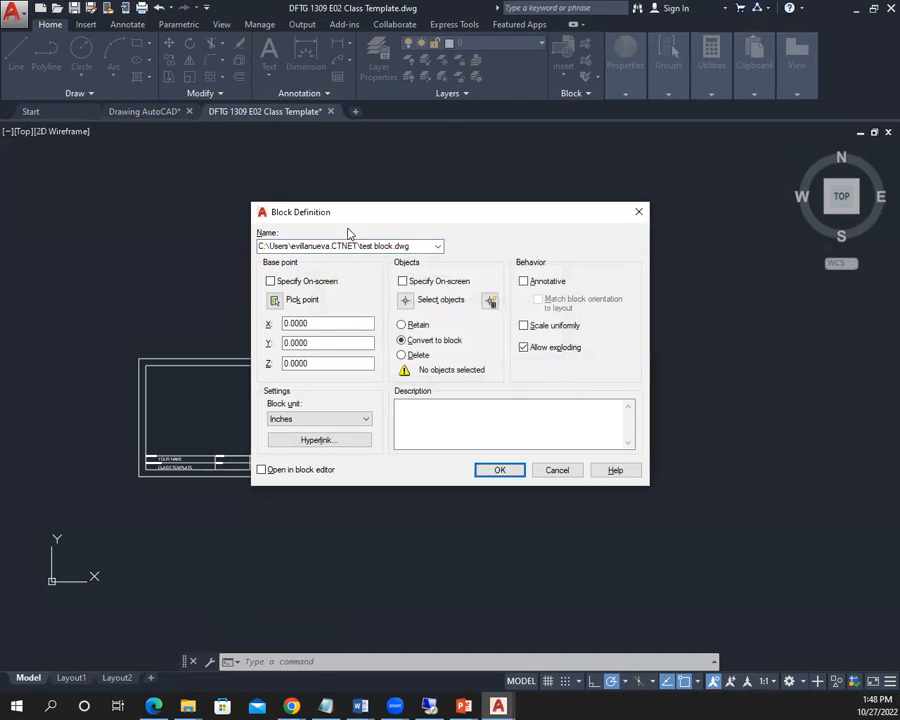
# - Remove the .dwg extension from the block name, retry the definition, and close the block definition
pyautogui.click(419, 246)
pyautogui.click(419, 246)
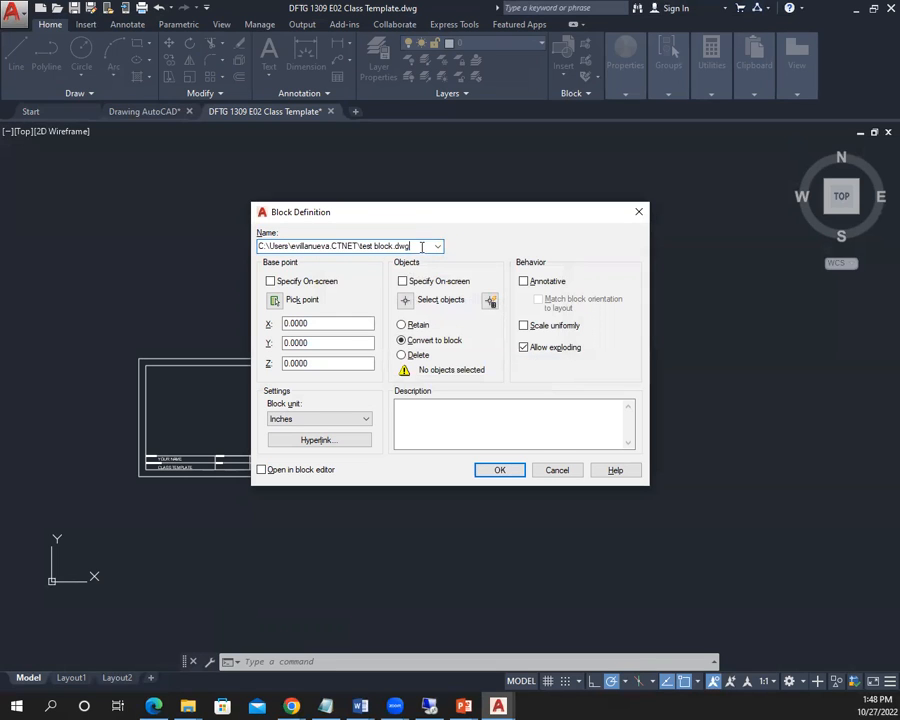
pyautogui.press('BackSpace')
pyautogui.press('BackSpace')
pyautogui.press('BackSpace')
pyautogui.press('BackSpace')
pyautogui.press('Return')
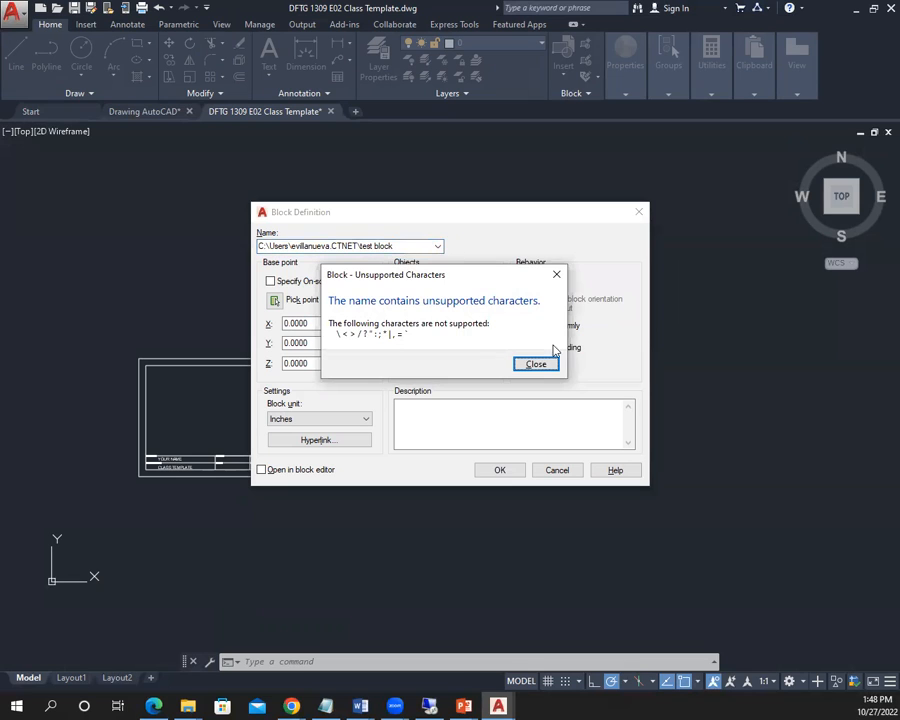
pyautogui.click(556, 275)
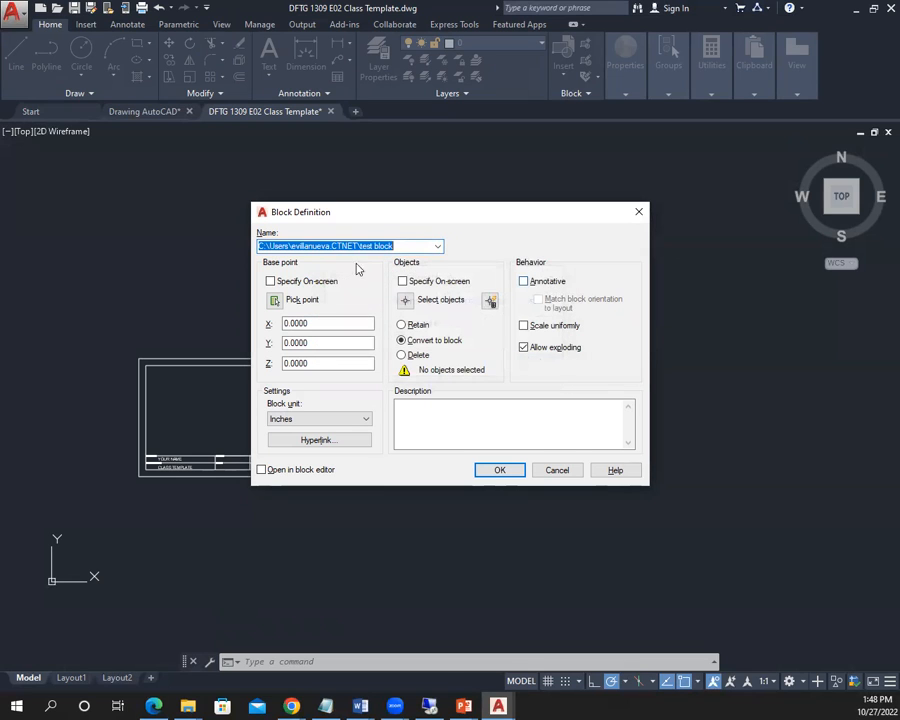
pyautogui.click(638, 212)
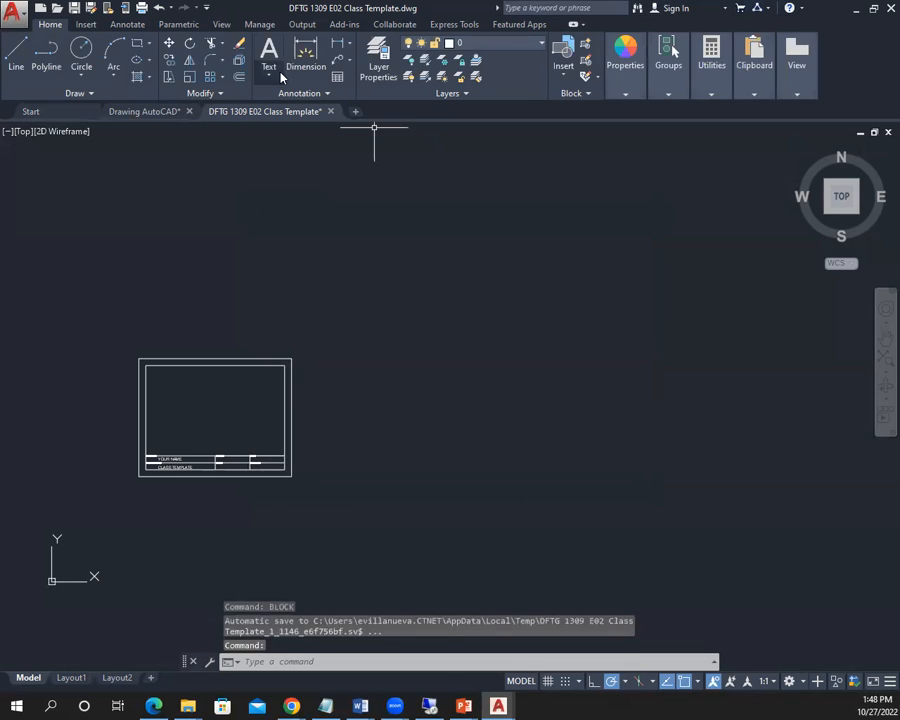
# - Switch to the Drawing AutoCAD drawing and start a block definition named test block
pyautogui.click(146, 113)
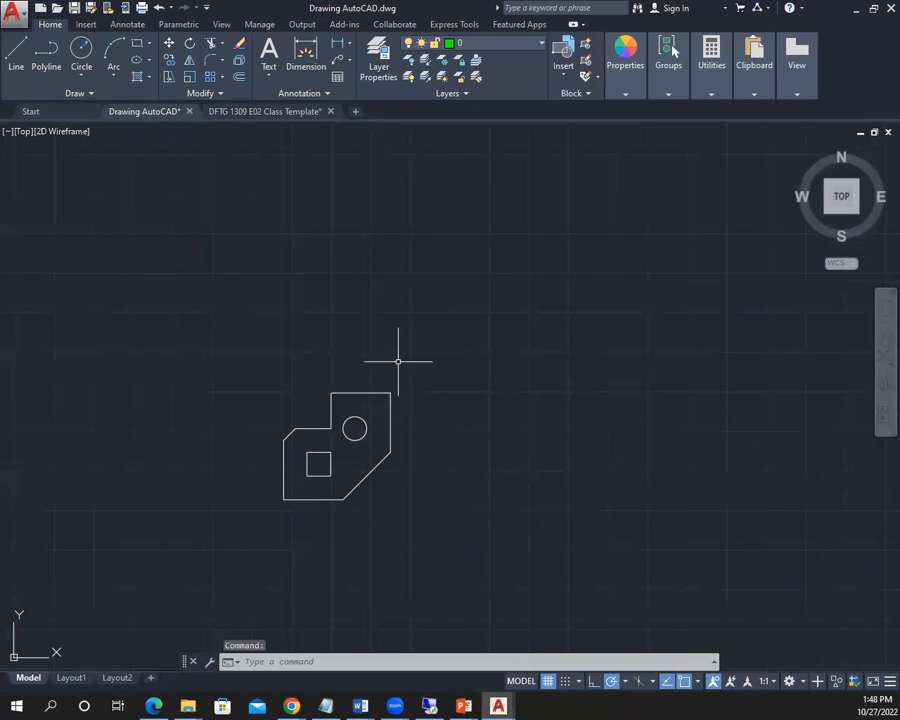
pyautogui.write('block')
pyautogui.press('Return')
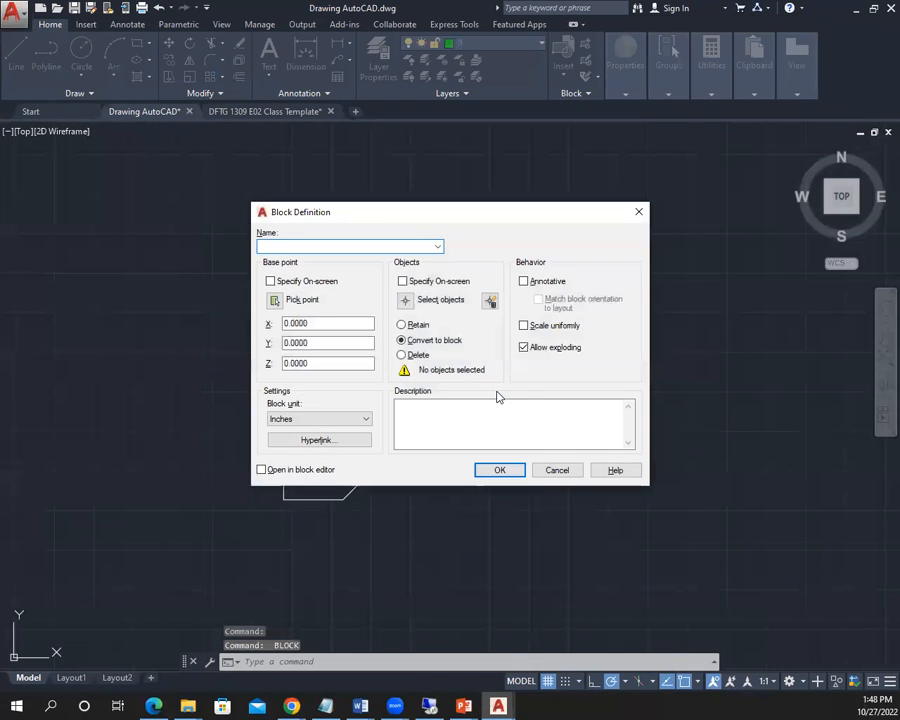
pyautogui.write('tesdt')
pyautogui.press('BackSpace')
pyautogui.press('BackSpace')
pyautogui.write('t')
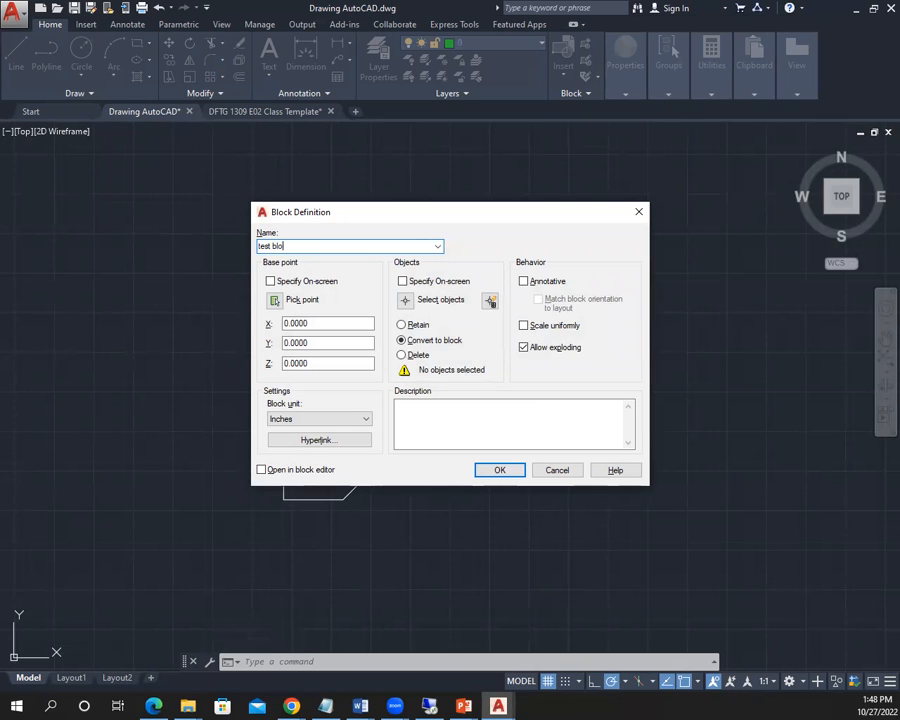
pyautogui.write(' block')
pyautogui.press('Return')
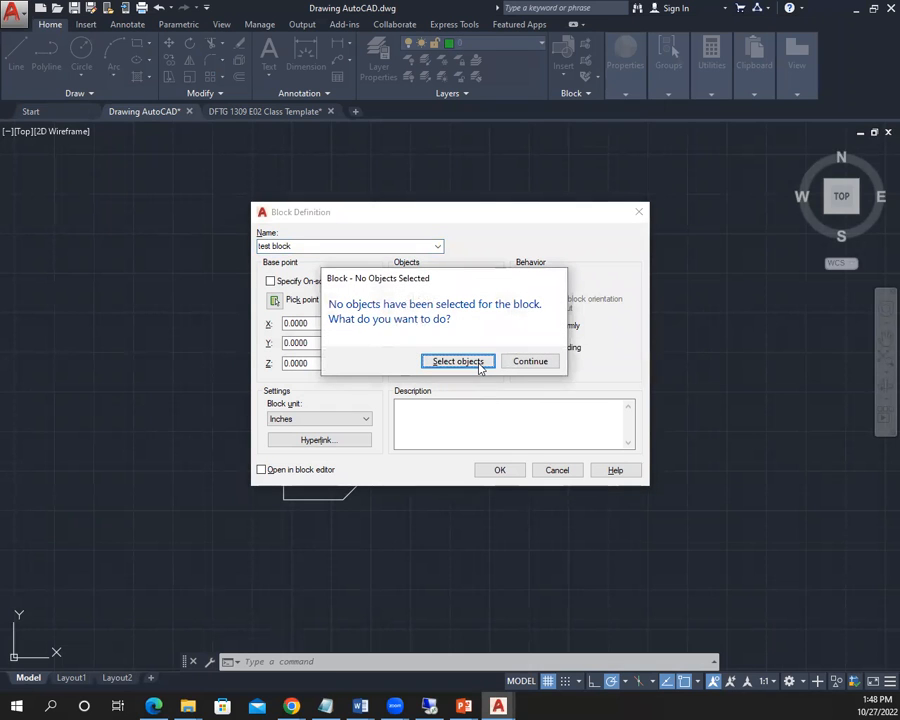
# - Select the whole part, including its outline, square and circle, as the objects of the block
pyautogui.click(474, 361)
pyautogui.moveTo(233, 410)
pyautogui.mouseDown()
pyautogui.moveTo(424, 577)
pyautogui.moveTo(672, 50)
pyautogui.moveTo(438, 562)
pyautogui.mouseUp()
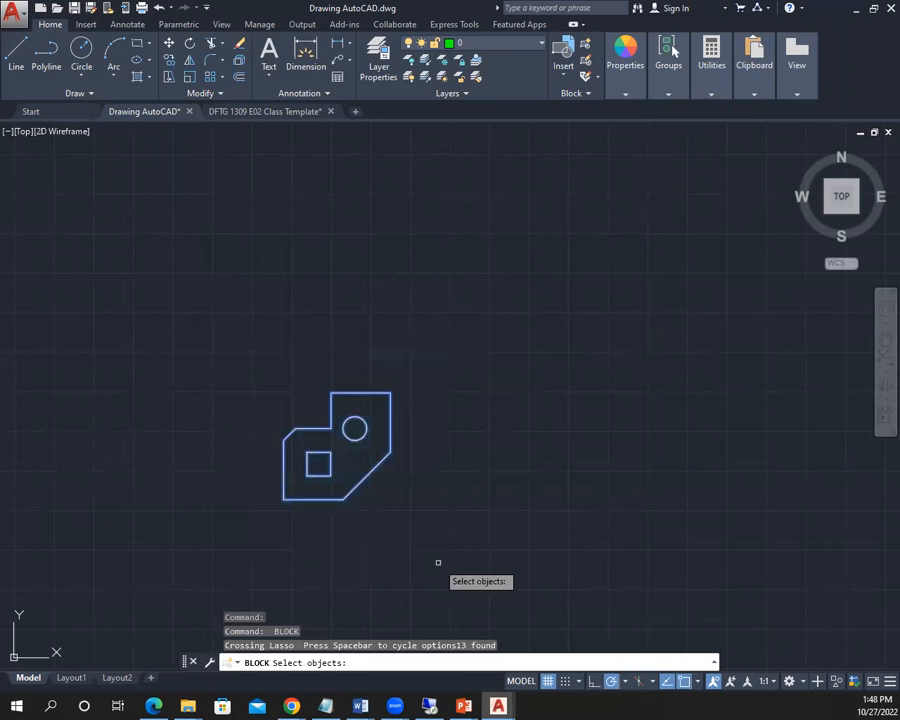
pyautogui.press('Return')
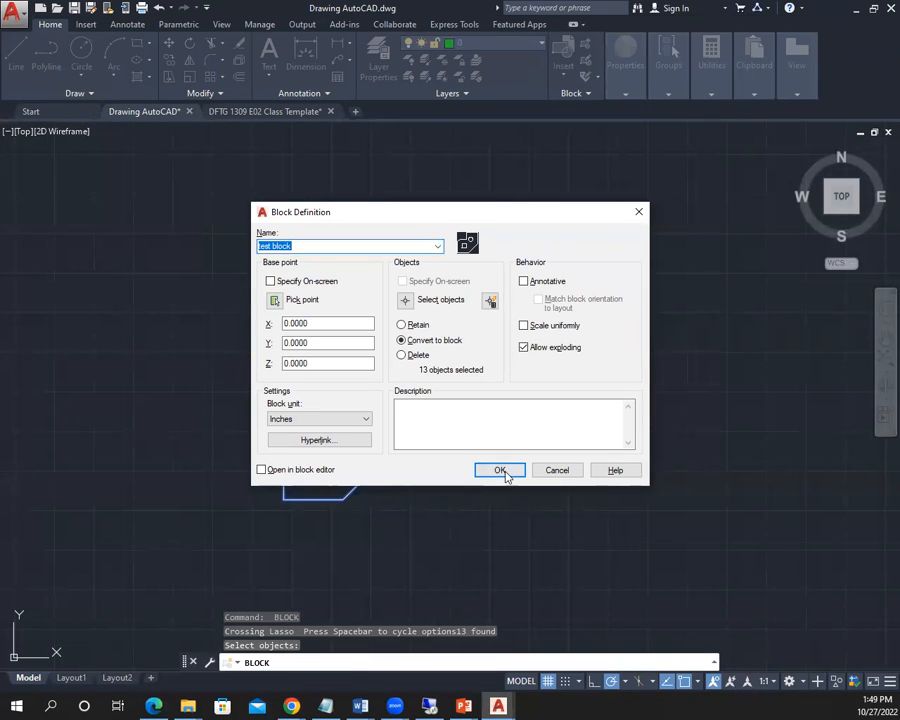
# - Confirm the test block definition, and open and cancel a block definition in the DFTG 1309 E02 Class Template drawing
pyautogui.click(501, 471)
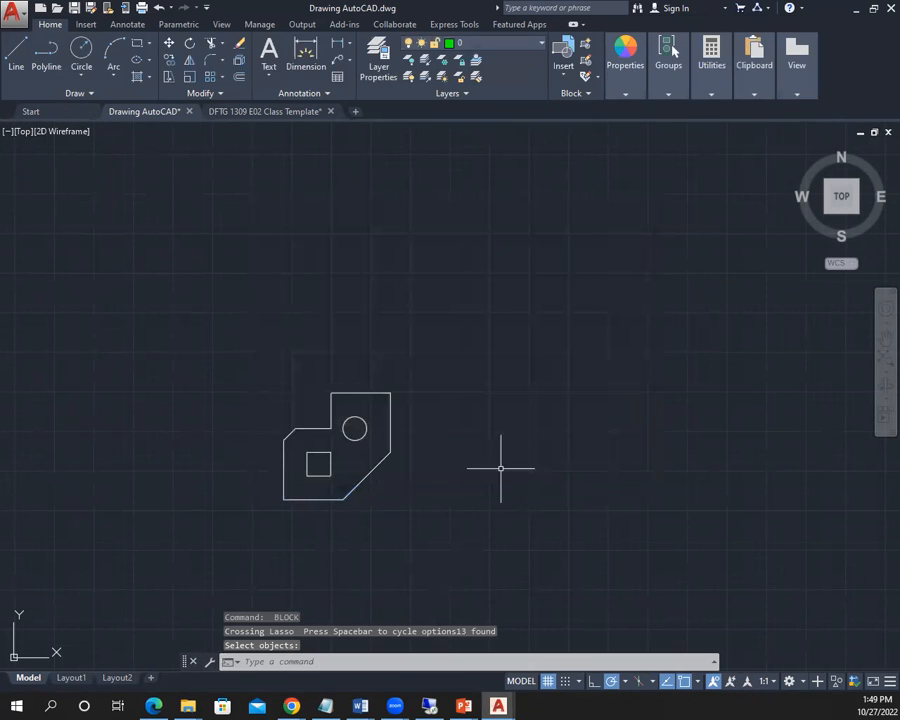
pyautogui.click(266, 113)
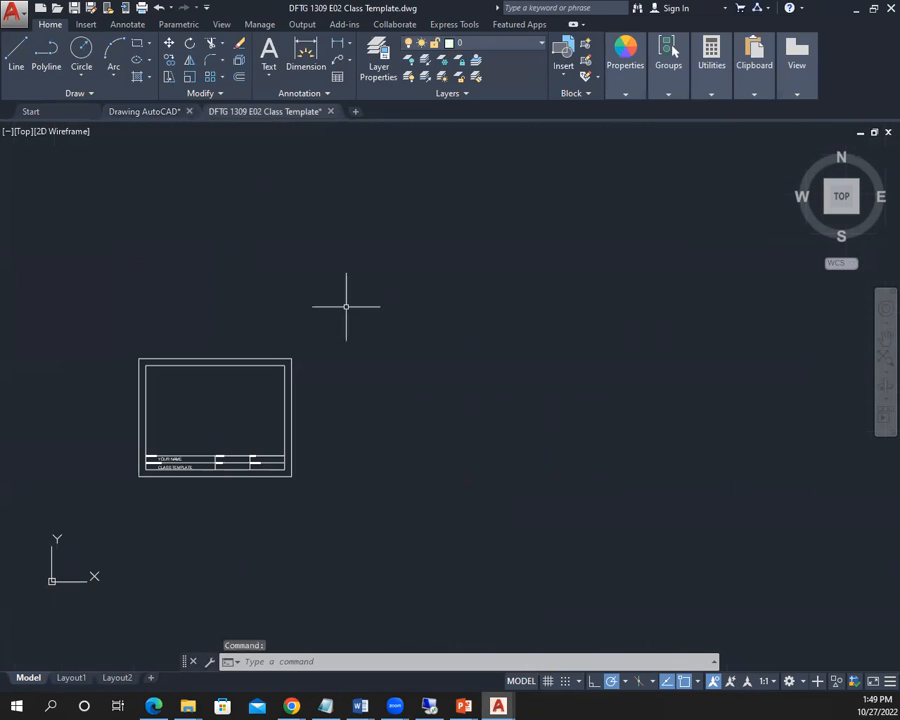
pyautogui.write('BLOCK')
pyautogui.press('Return')
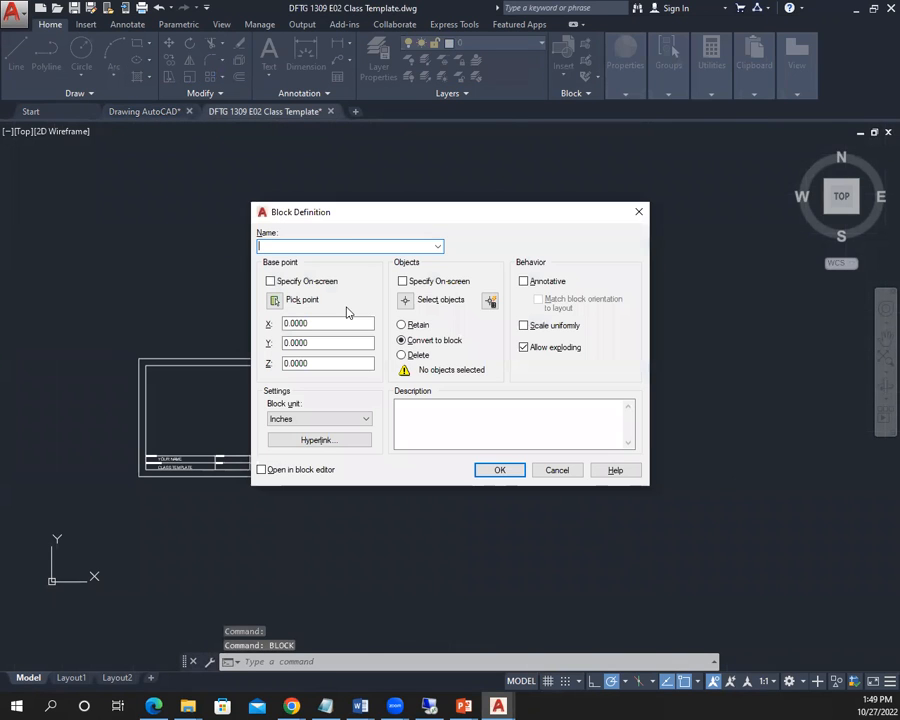
pyautogui.click(560, 472)
# - Return to the Drawing AutoCAD drawing and set up another block definition named test block from the whole part
pyautogui.click(140, 111)
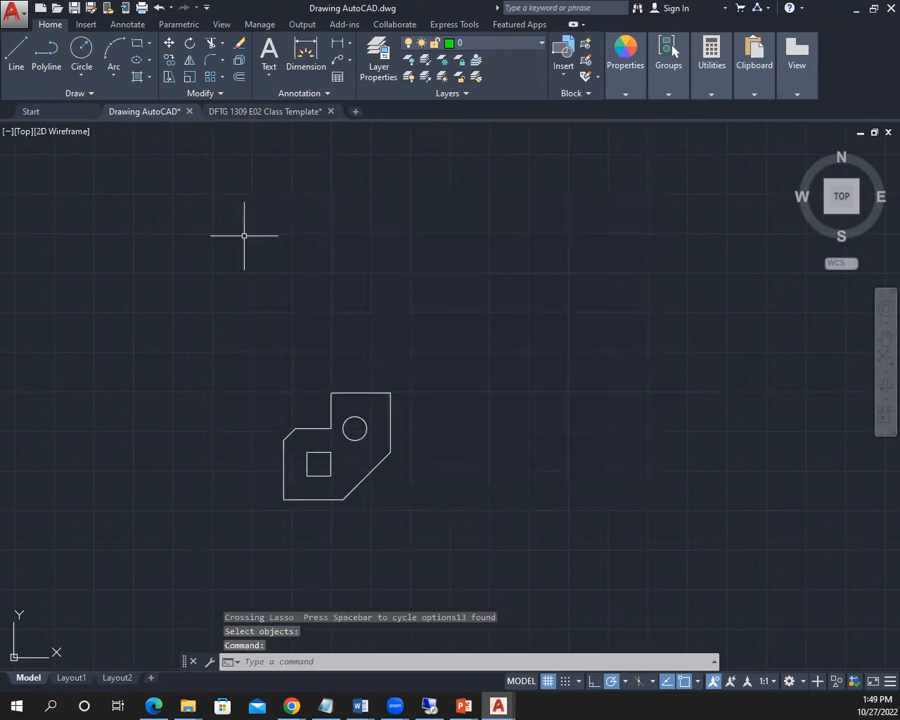
pyautogui.write('BLOCK')
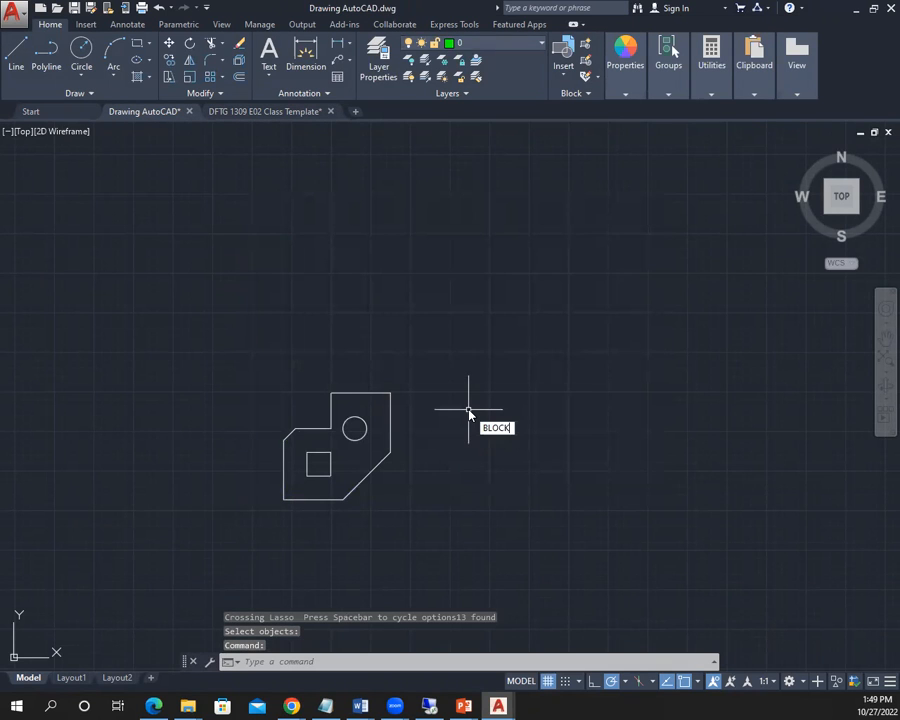
pyautogui.press('Return')
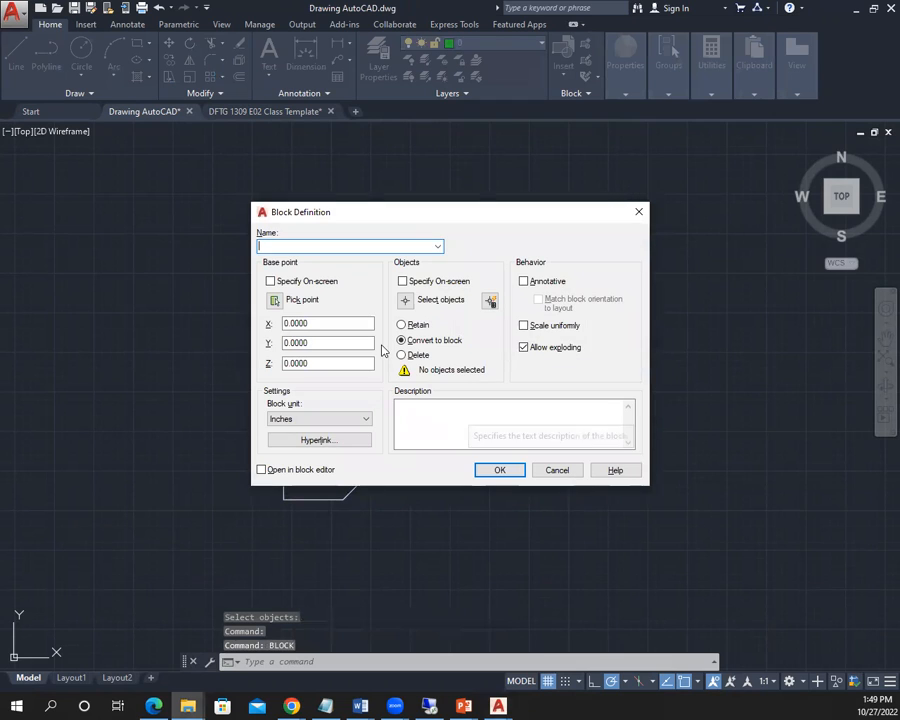
pyautogui.write('test')
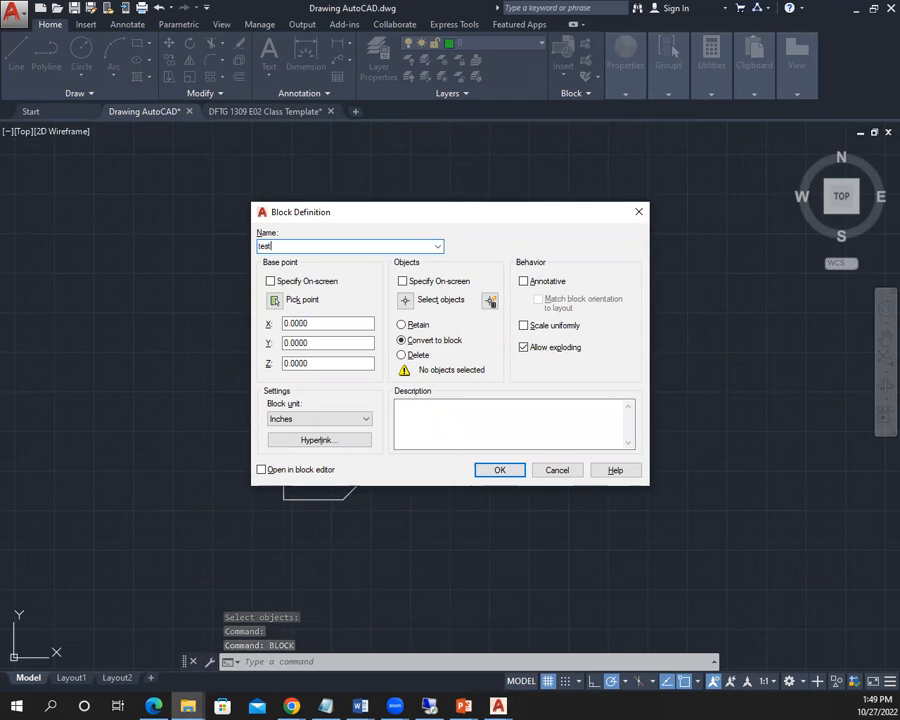
pyautogui.write(' block')
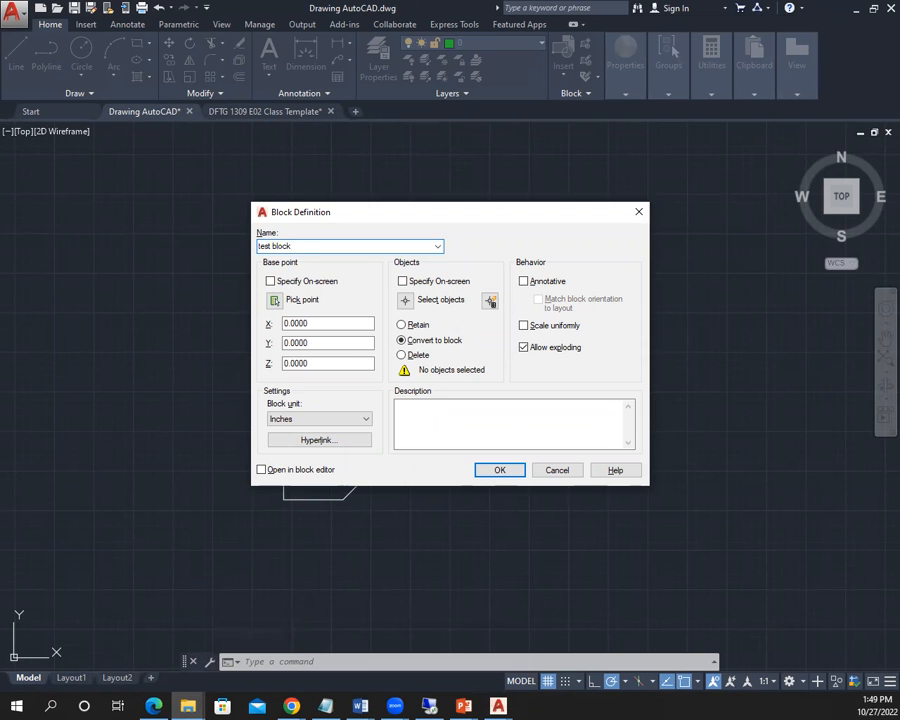
pyautogui.press('Return')
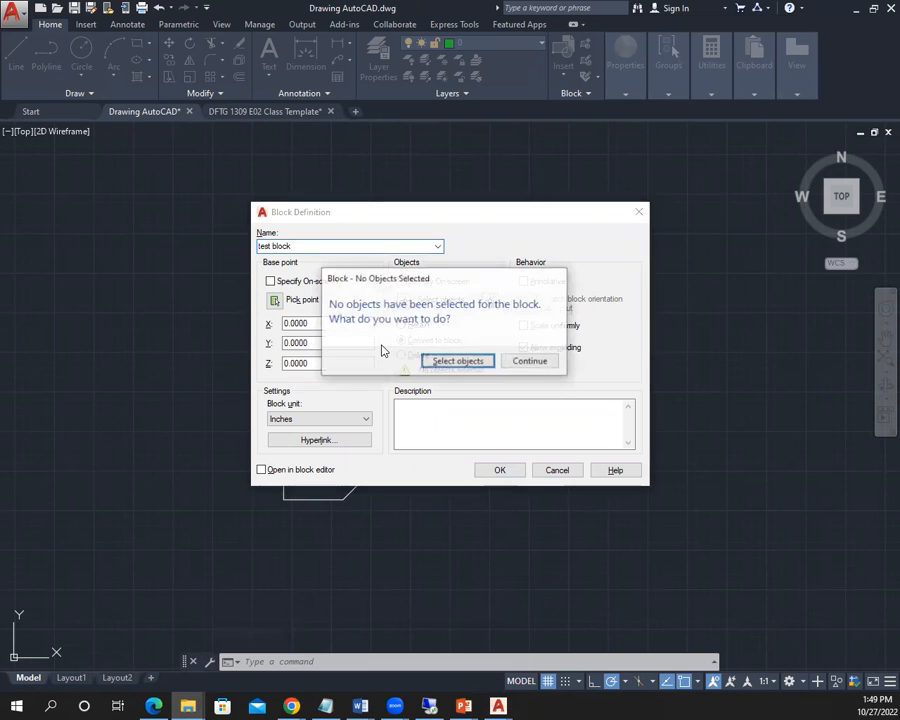
pyautogui.click(445, 360)
pyautogui.moveTo(426, 325)
pyautogui.mouseDown()
pyautogui.moveTo(420, 315)
pyautogui.moveTo(390, 553)
pyautogui.moveTo(427, 528)
pyautogui.mouseUp()
pyautogui.press('Return')
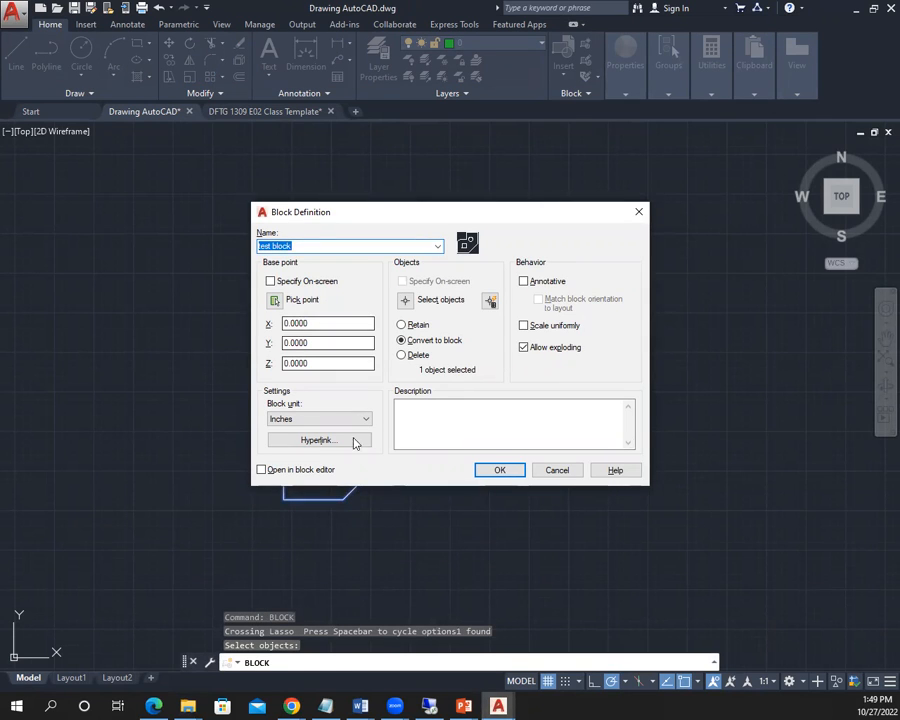
# - Try to redefine test block with its base point specified on-screen
pyautogui.click(333, 281)
pyautogui.click(510, 471)
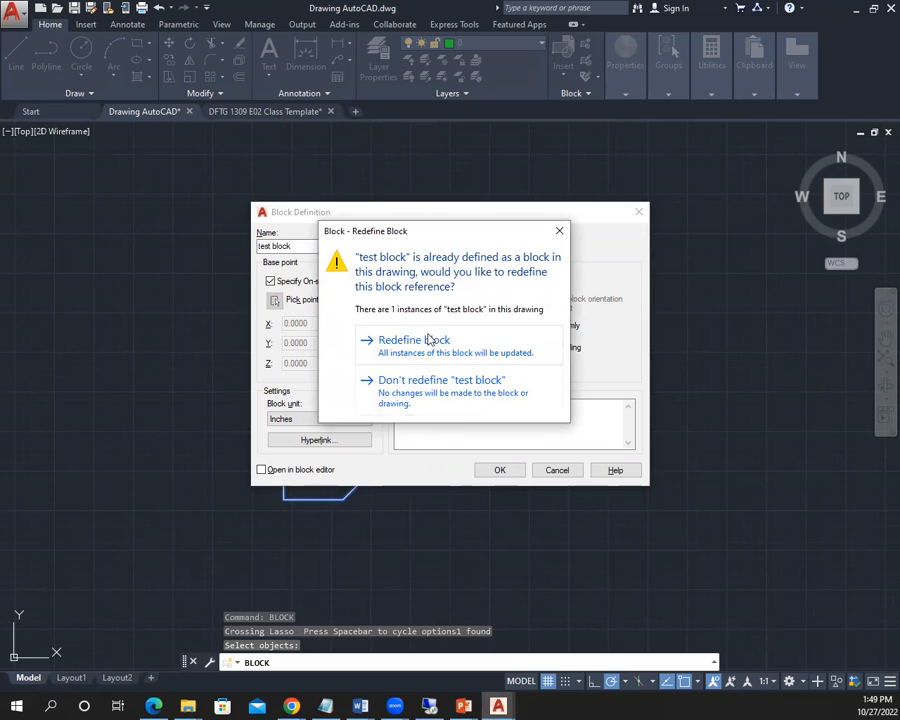
pyautogui.click(430, 341)
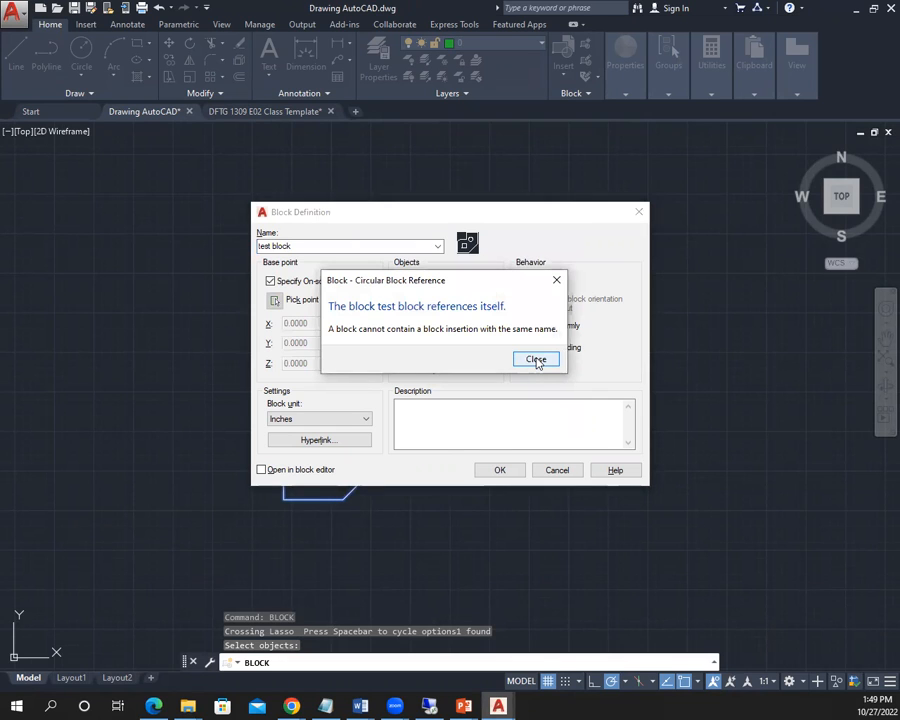
pyautogui.click(536, 360)
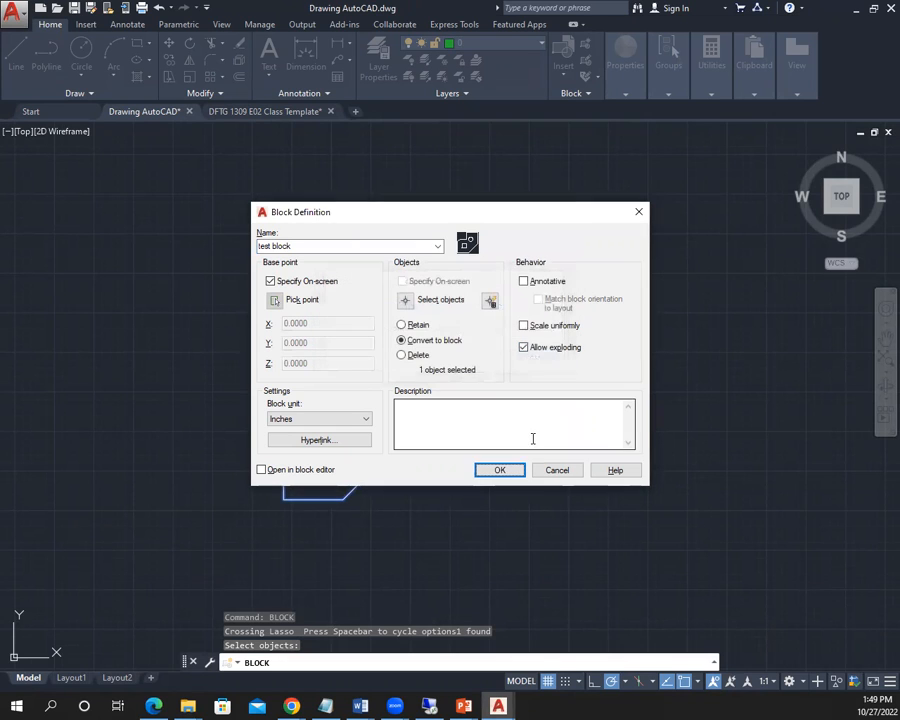
# - Retry the test block definition without the on-screen base point and close the block definition
pyautogui.click(270, 281)
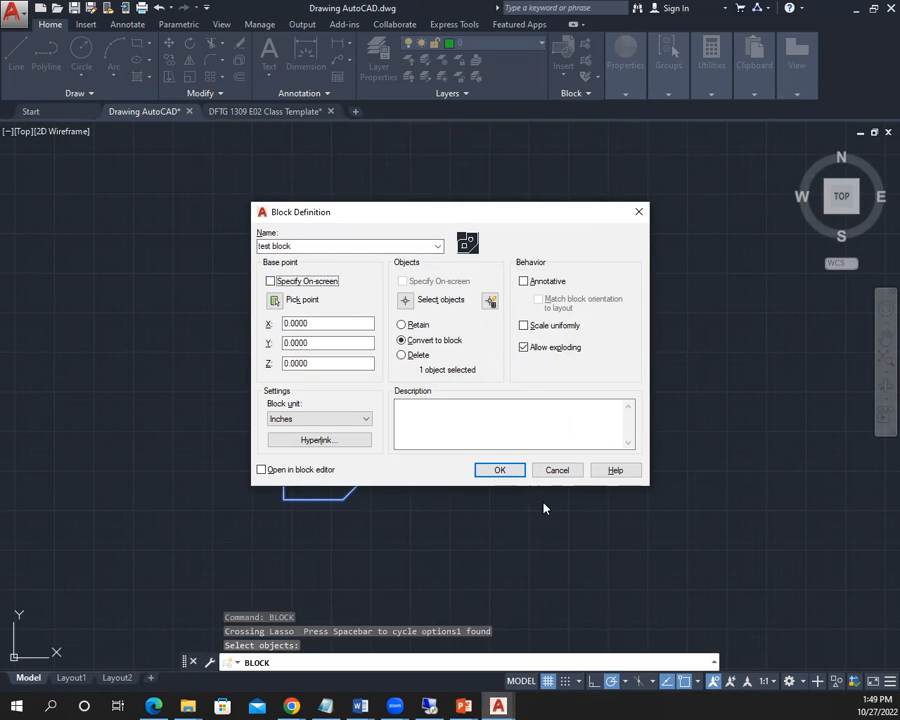
pyautogui.click(500, 471)
pyautogui.click(561, 236)
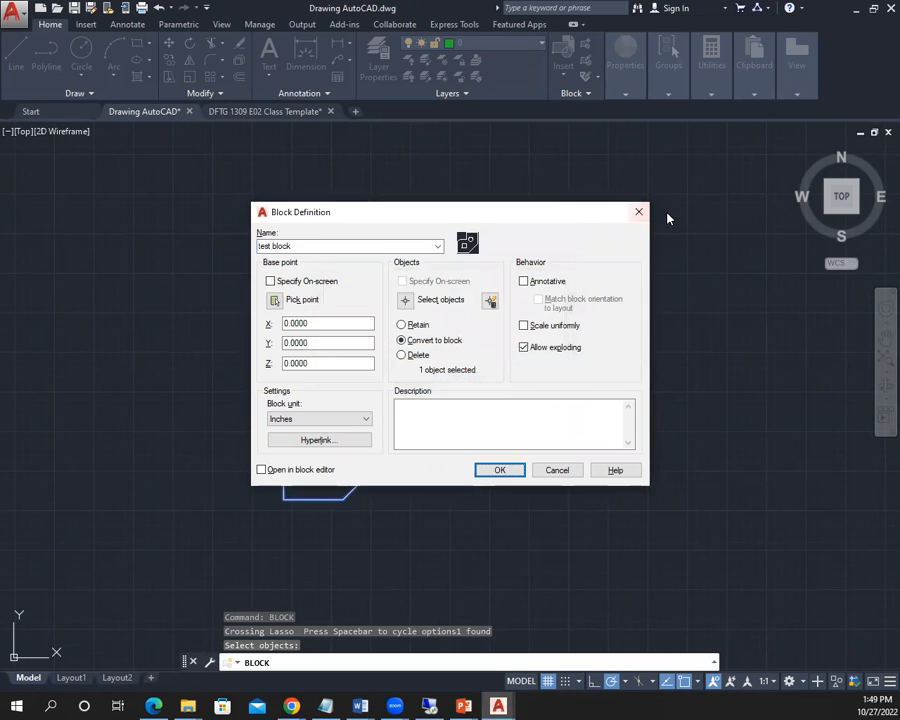
pyautogui.click(640, 213)
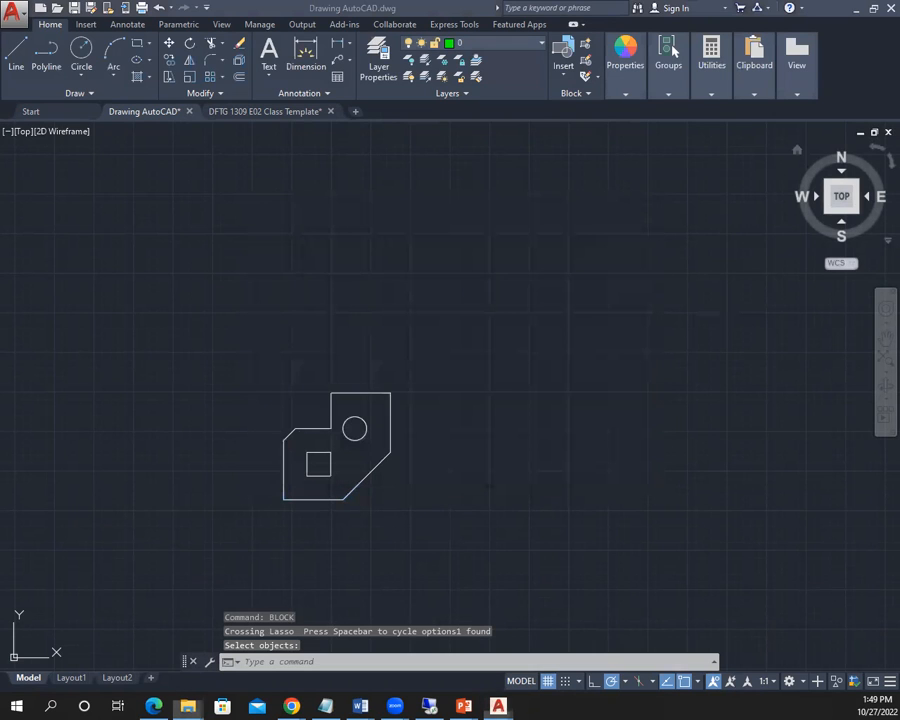
# - Open test block.dwg from the Documents folder with the AutoCAD Application
pyautogui.click(188, 706)
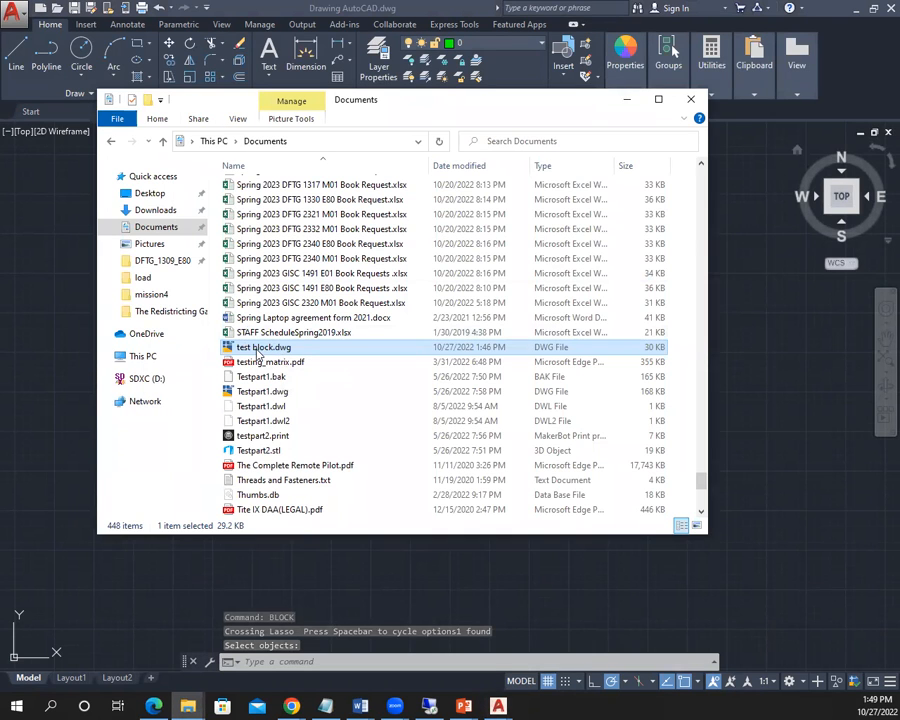
pyautogui.doubleClick(258, 350)
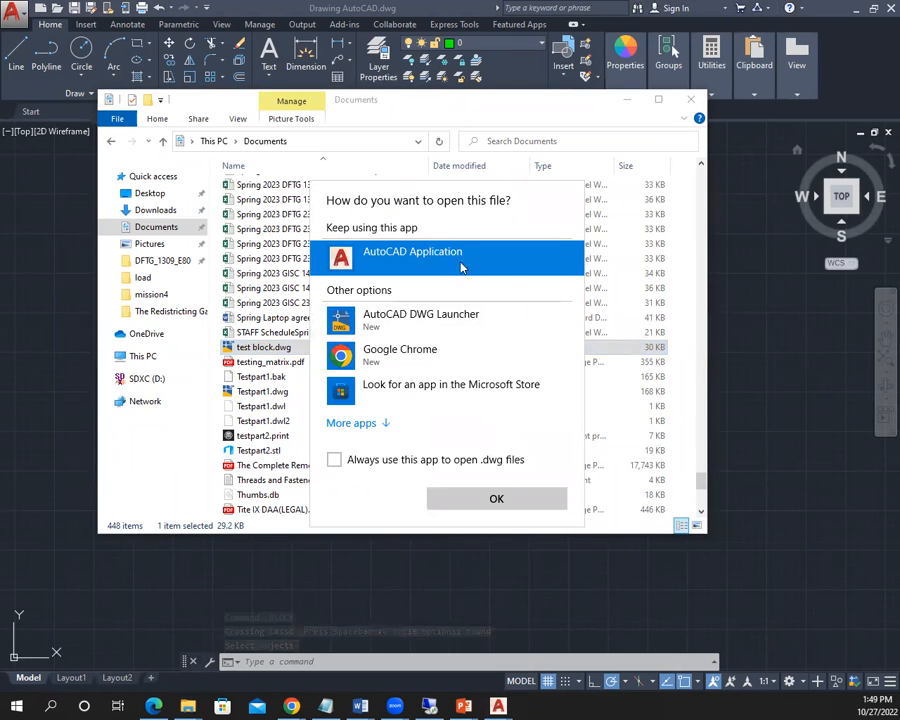
pyautogui.click(490, 498)
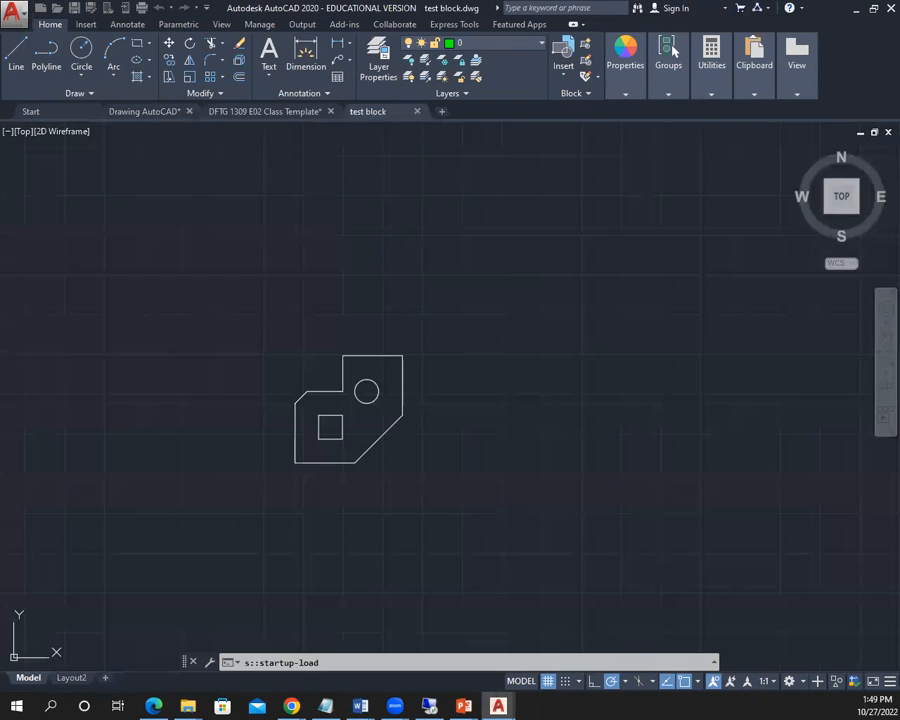
# - Select the part in test block.dwg to inspect its individual objects, and close the file without saving changes
pyautogui.scroll(6, 360, 351)
pyautogui.moveTo(374, 293)
pyautogui.mouseDown()
pyautogui.moveTo(74, 392)
pyautogui.moveTo(301, 538)
pyautogui.moveTo(307, 499)
pyautogui.mouseUp()
pyautogui.scroll(-6, 304, 408)
pyautogui.scroll(2, 304, 408)
pyautogui.moveTo(304, 409); pyautogui.dragTo(346, 386, button='middle')
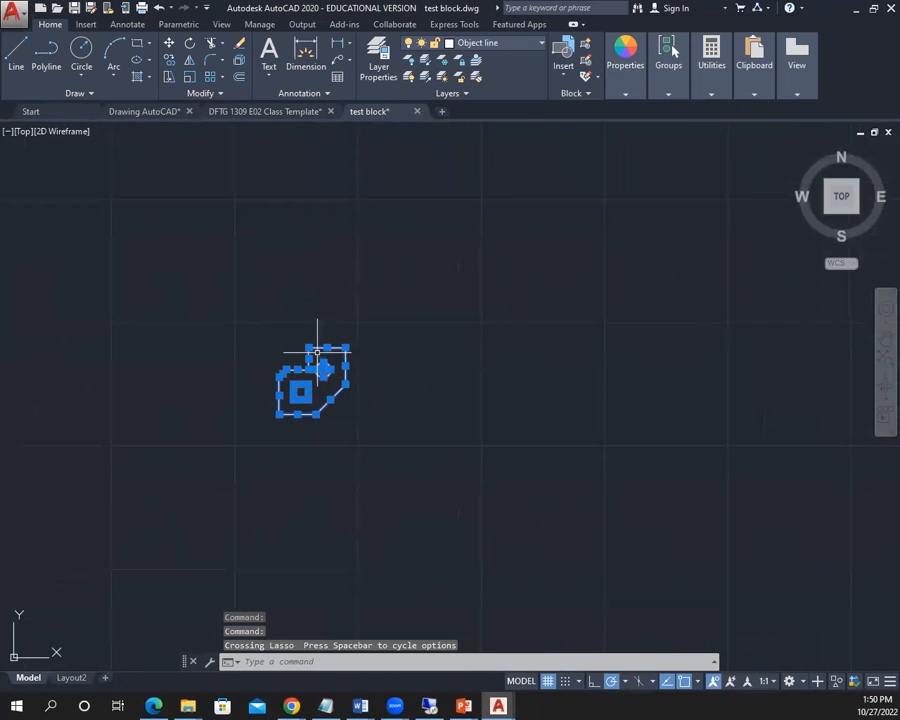
pyautogui.click(417, 112)
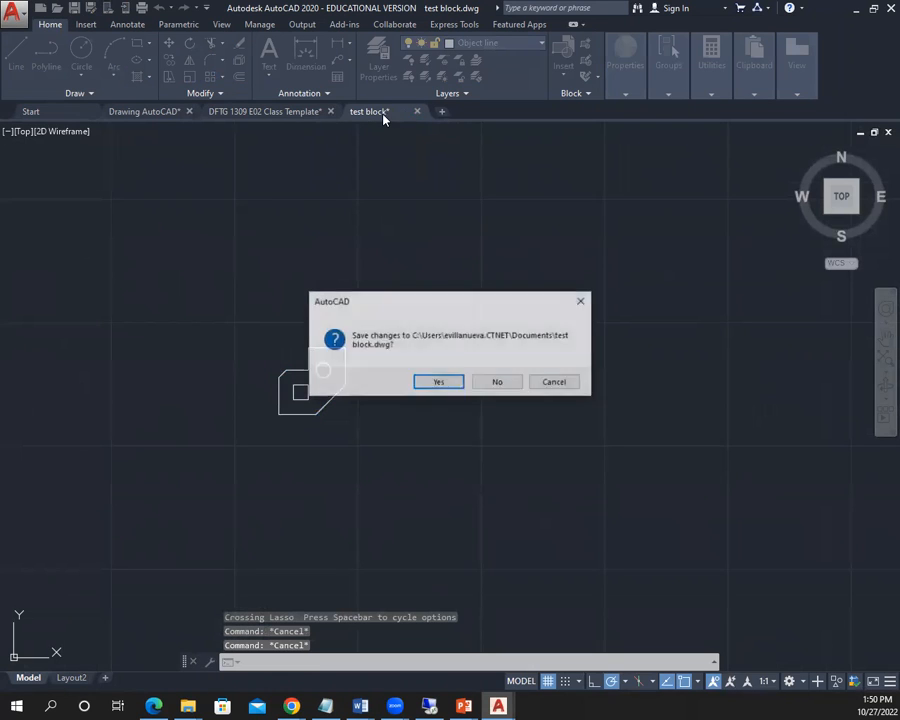
pyautogui.click(498, 380)
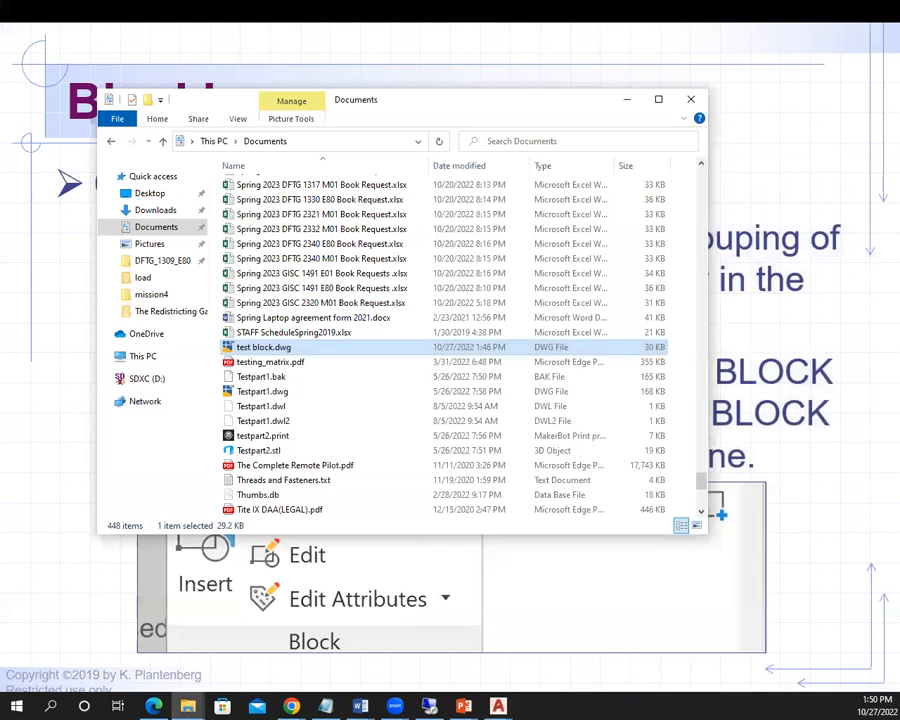
pyautogui.click(625, 104)
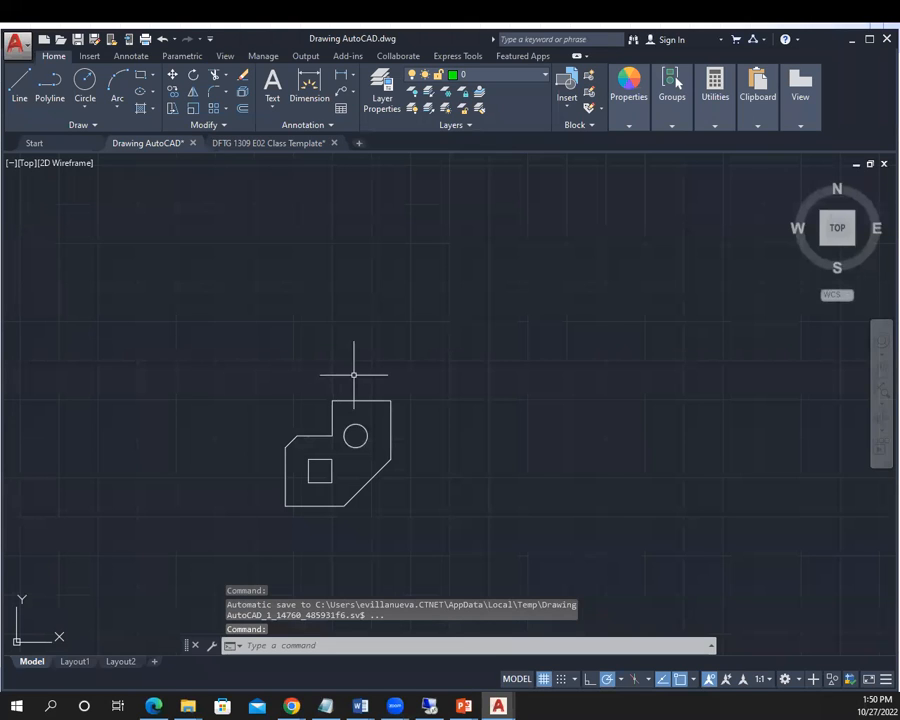
# - Insert copies of test block from the recent blocks into the Drawing AutoCAD drawing
pyautogui.write('IN')
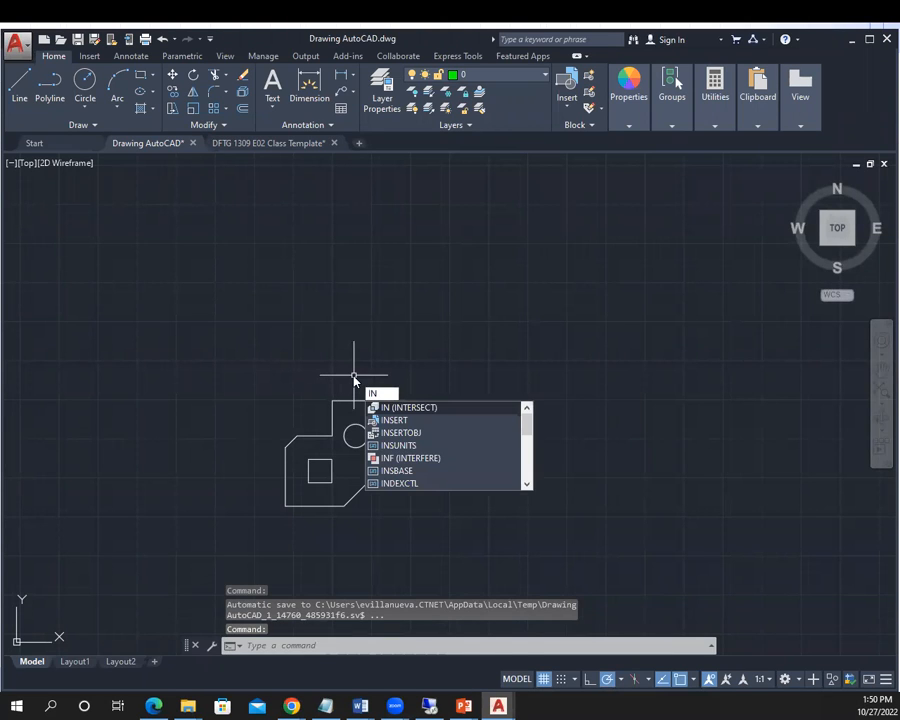
pyautogui.press('Down')
pyautogui.press('Return')
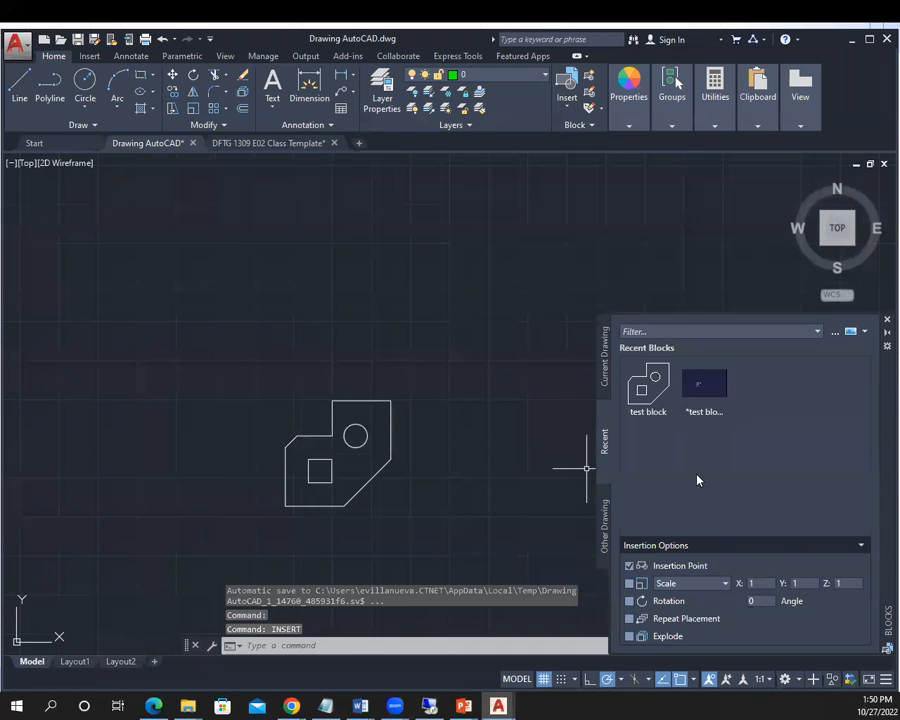
pyautogui.click(648, 385)
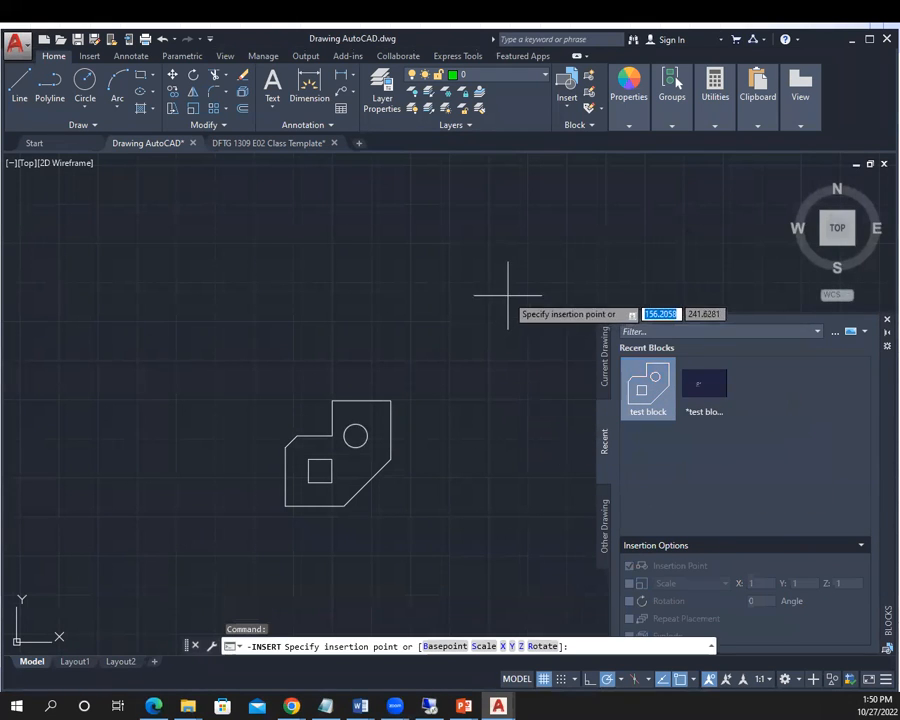
pyautogui.press('Escape')
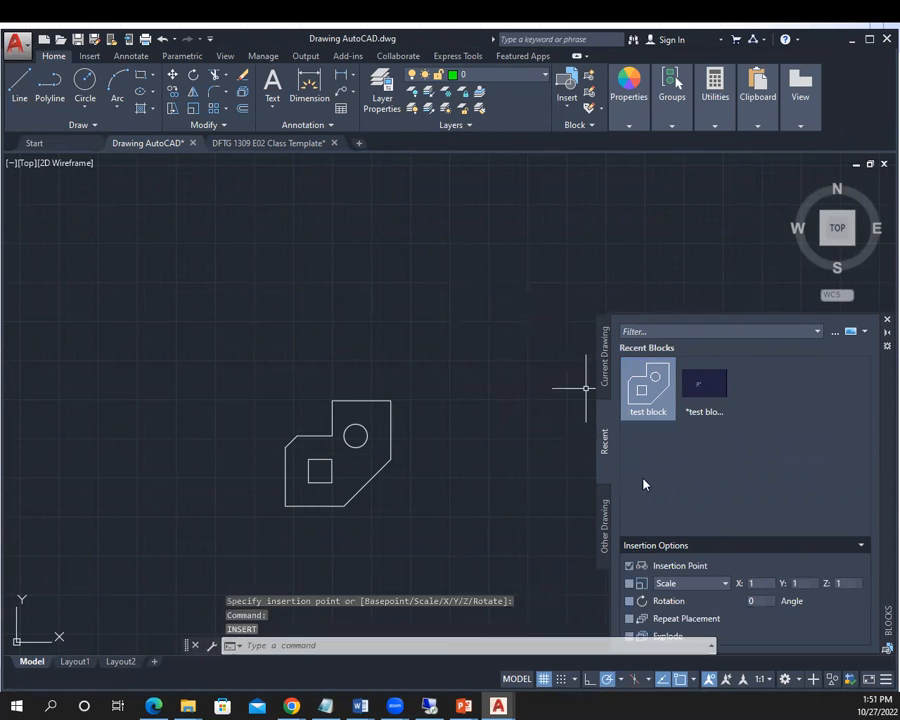
pyautogui.moveTo(637, 386); pyautogui.dragTo(461, 295)
pyautogui.moveTo(653, 394); pyautogui.dragTo(474, 370)
pyautogui.click(474, 370)
# - Find the three inserted copies of test block, erase them all, and keep the drawing open
pyautogui.scroll(-8, 474, 362)
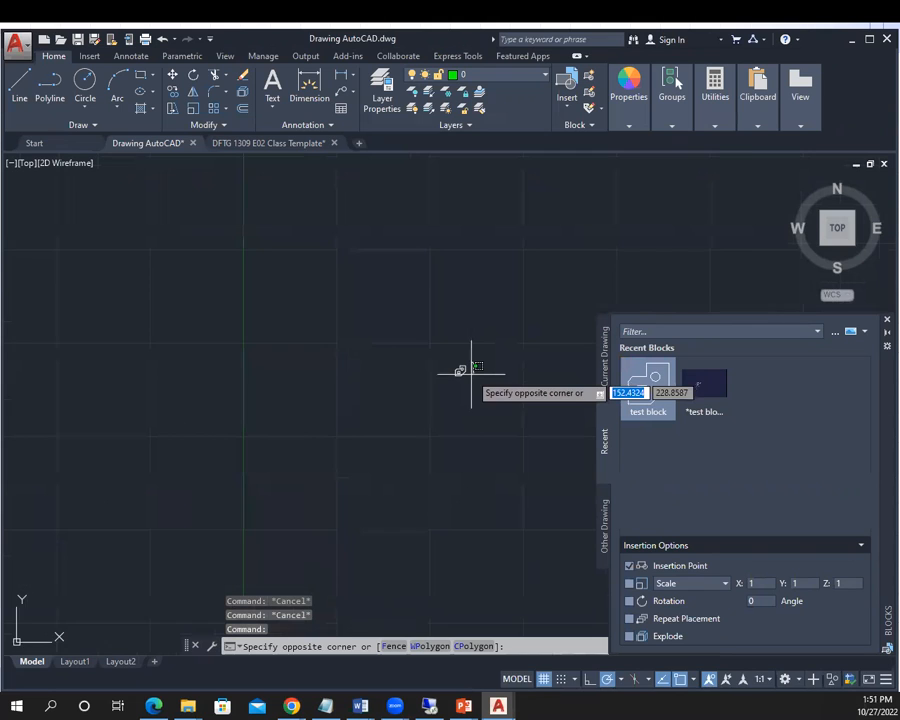
pyautogui.scroll(5, 472, 370)
pyautogui.click(554, 212)
pyautogui.scroll(5, 551, 228)
pyautogui.scroll(10, 551, 228)
pyautogui.scroll(-5, 501, 256)
pyautogui.moveTo(515, 188)
pyautogui.mouseDown()
pyautogui.moveTo(363, 374)
pyautogui.moveTo(493, 397)
pyautogui.mouseUp()
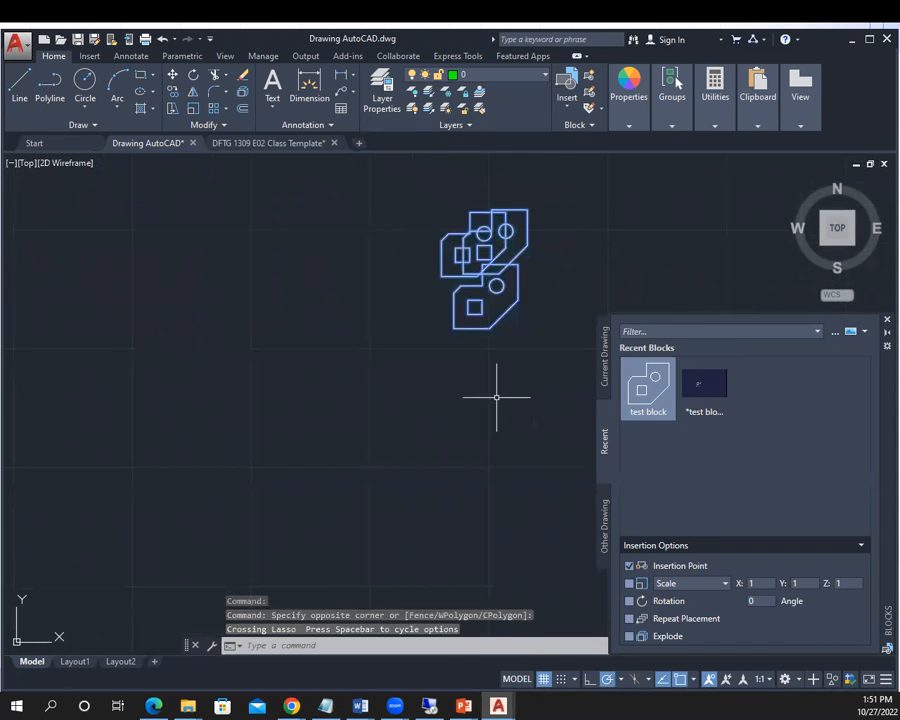
pyautogui.press('Delete')
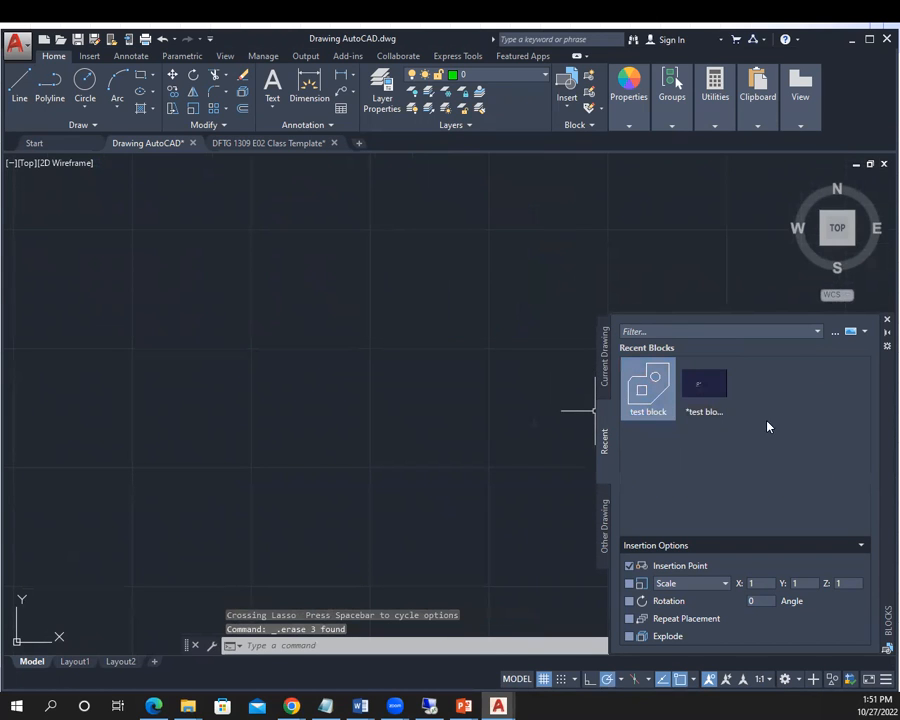
pyautogui.click(881, 41)
pyautogui.click(564, 400)
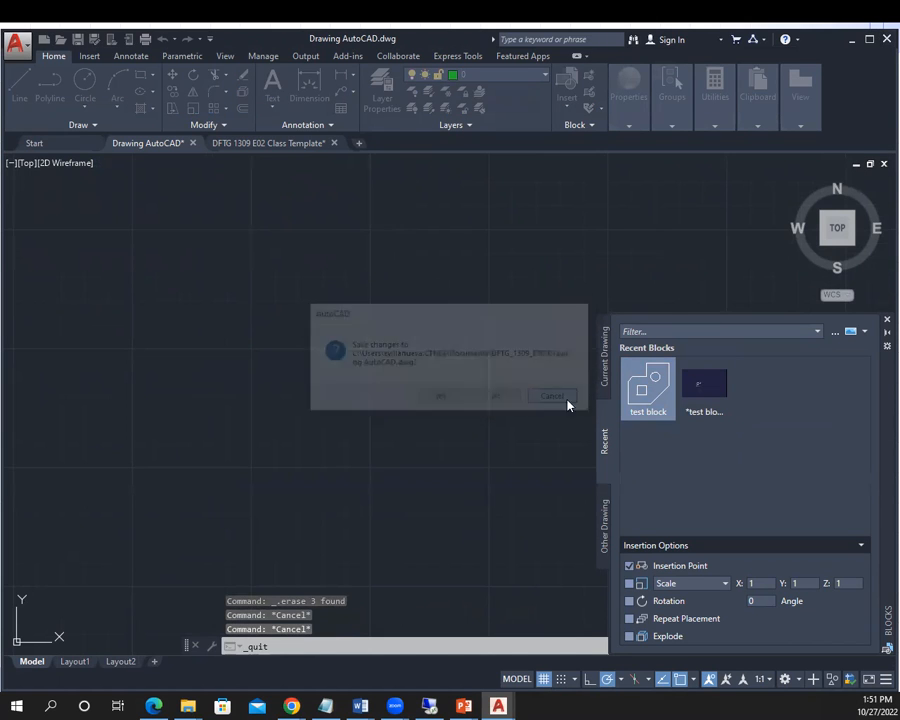
# - Explode the original test block back into its individual objects
pyautogui.scroll(-10, 402, 388)
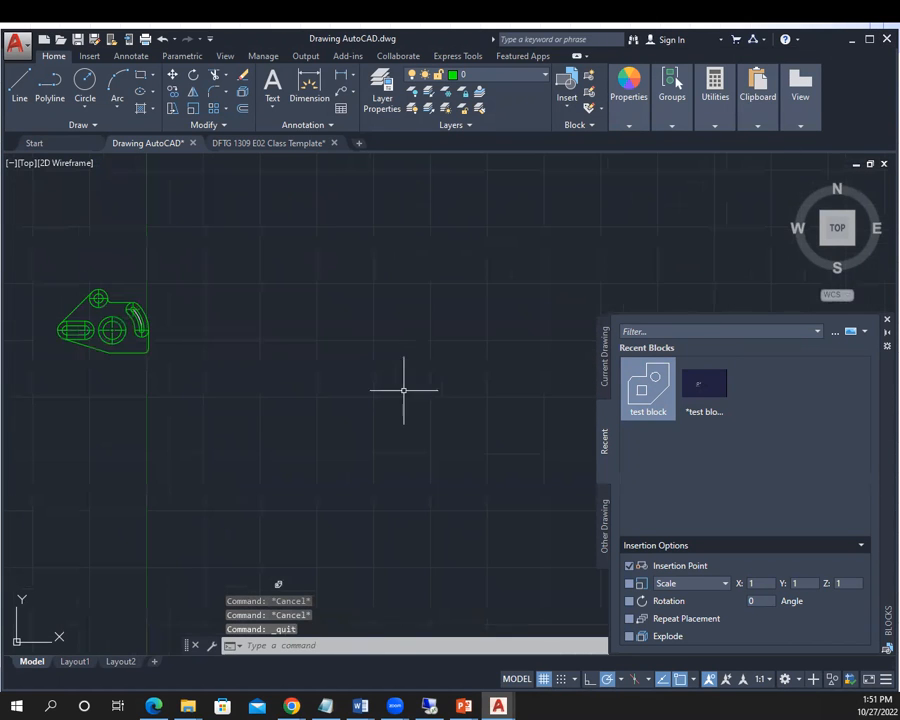
pyautogui.scroll(2, 372, 456)
pyautogui.moveTo(373, 457)
pyautogui.mouseDown(button='middle')
pyautogui.moveTo(418, 403)
pyautogui.moveTo(423, 375)
pyautogui.mouseUp(button='middle')
pyautogui.scroll(8, 400, 410)
pyautogui.moveTo(392, 346)
pyautogui.mouseDown()
pyautogui.moveTo(297, 348)
pyautogui.moveTo(532, 573)
pyautogui.moveTo(522, 551)
pyautogui.mouseUp()
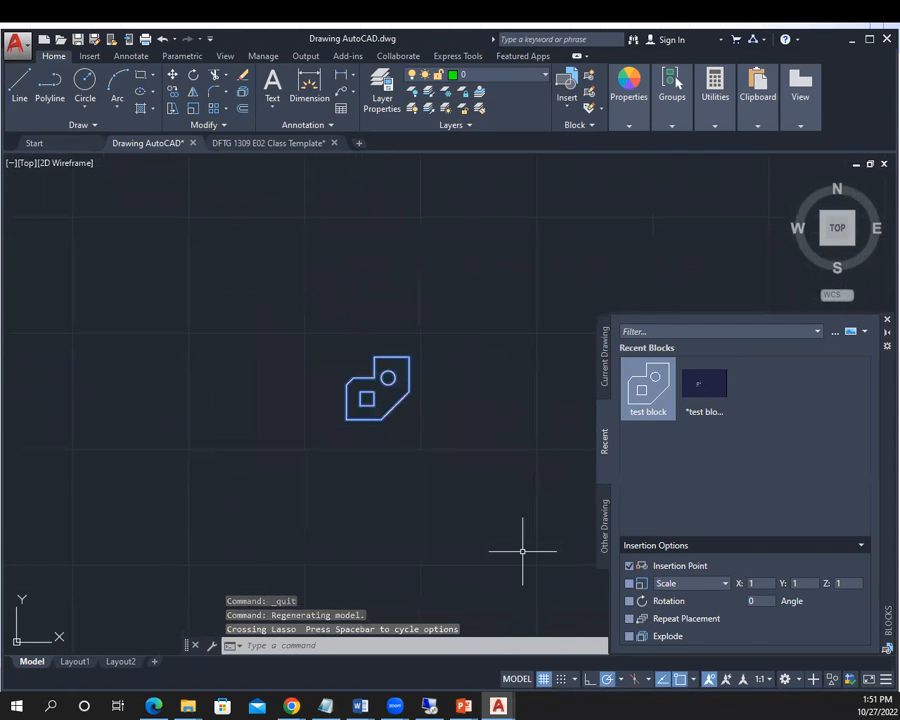
pyautogui.write('EX')
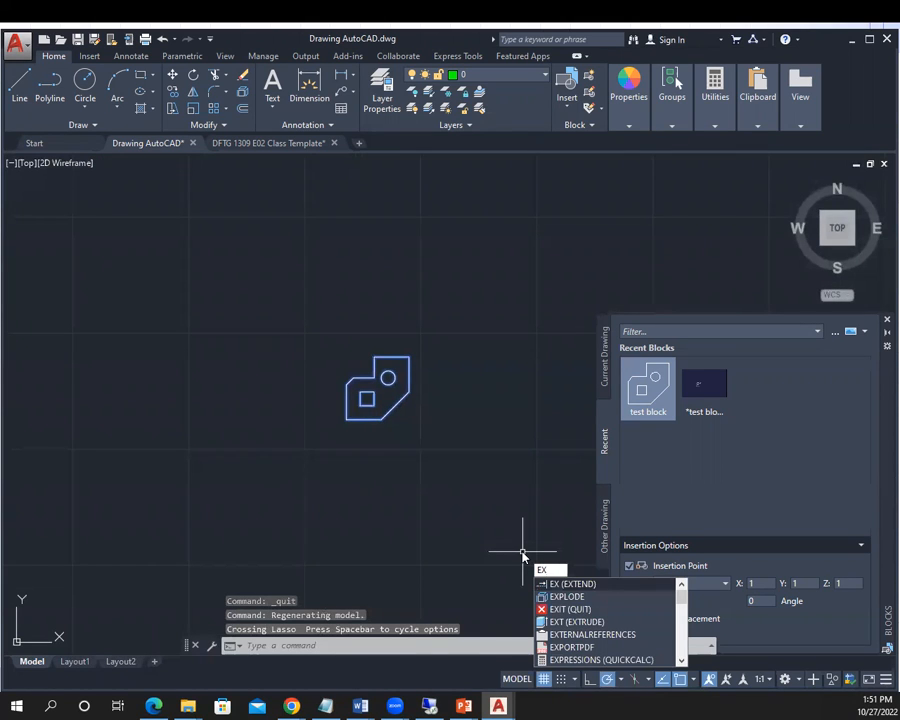
pyautogui.press('Down')
pyautogui.press('Return')
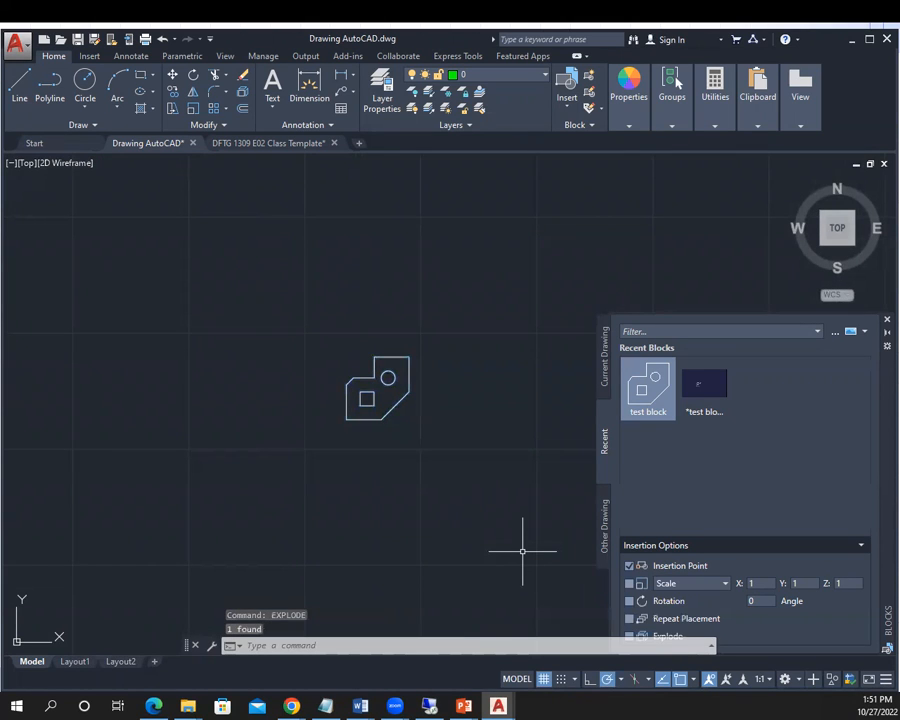
# - Select the upper horizontal edge and right vertical edge of the exploded part to inspect them as individual objects, and clear the selection
pyautogui.scroll(4, 408, 354)
pyautogui.press('Escape')
pyautogui.click(363, 357)
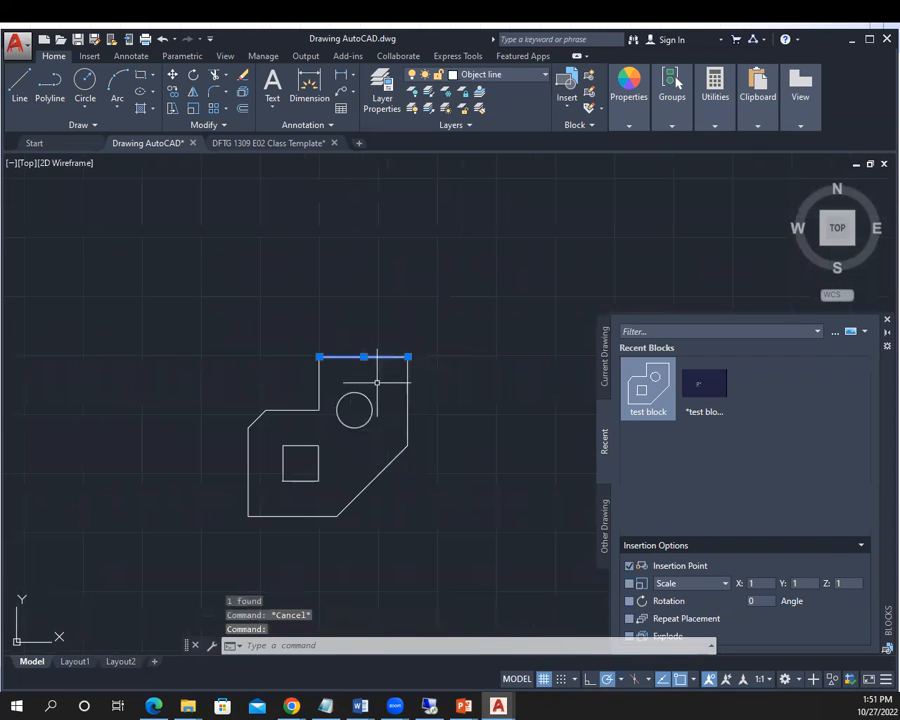
pyautogui.click(406, 384)
pyautogui.press('Escape')
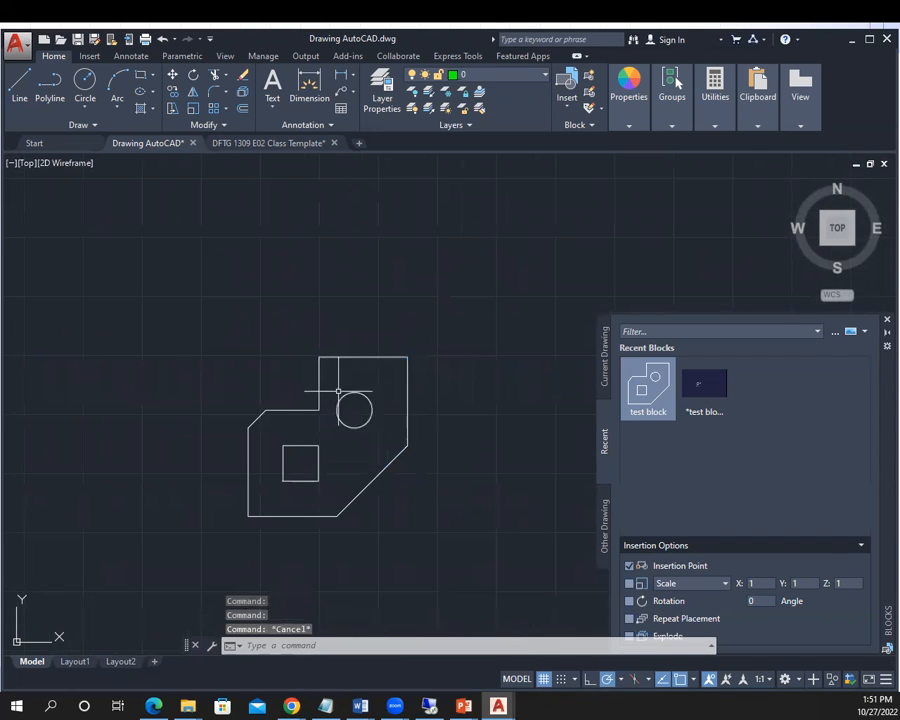
pyautogui.scroll(-4, 335, 390)
pyautogui.click(800, 125)
pyautogui.click(852, 40)
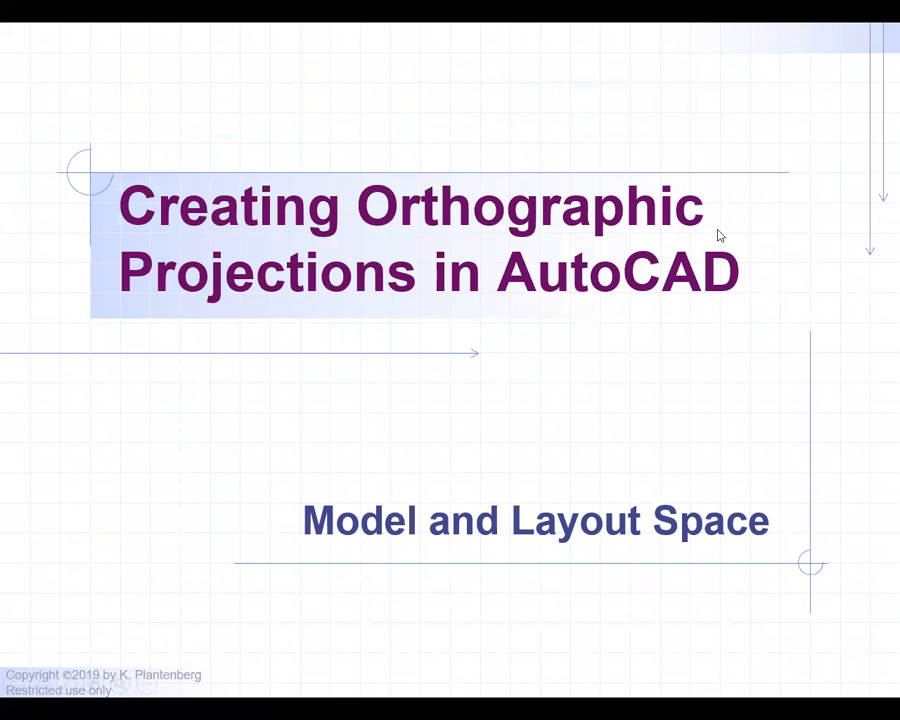
pyautogui.click(718, 231)
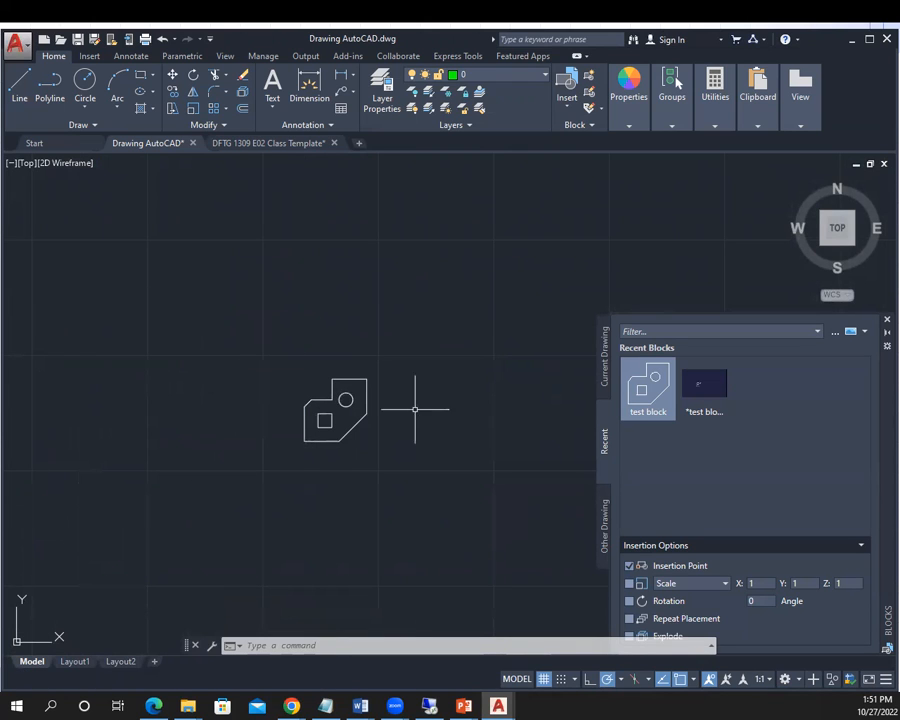
# - Close the Blocks palette and open Layout1 of the Drawing AutoCAD drawing
pyautogui.click(885, 331)
pyautogui.scroll(-4, 390, 290)
pyautogui.scroll(6, 386, 325)
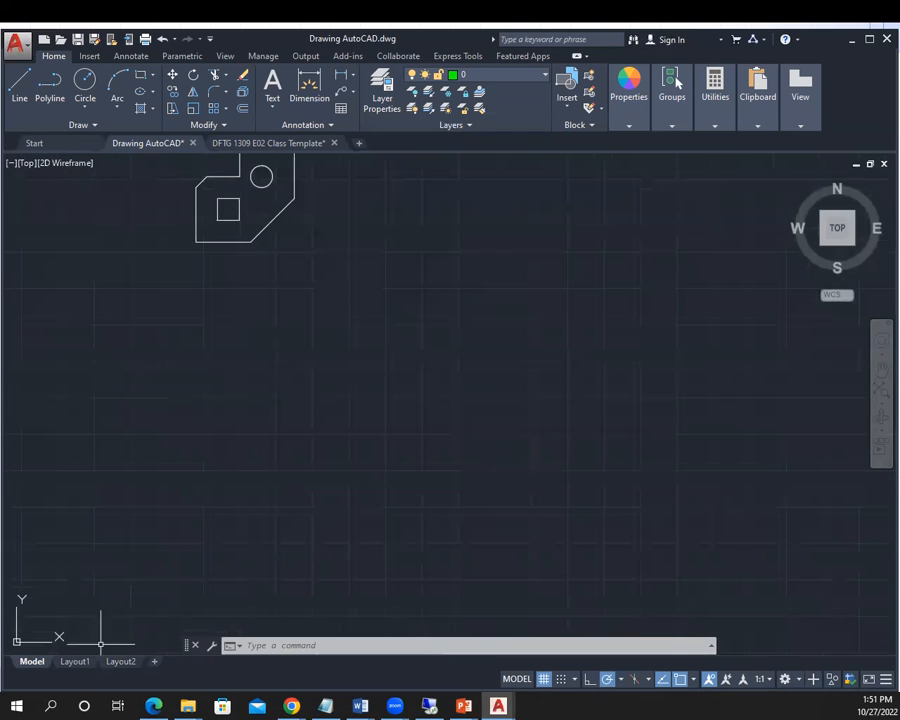
pyautogui.click(75, 662)
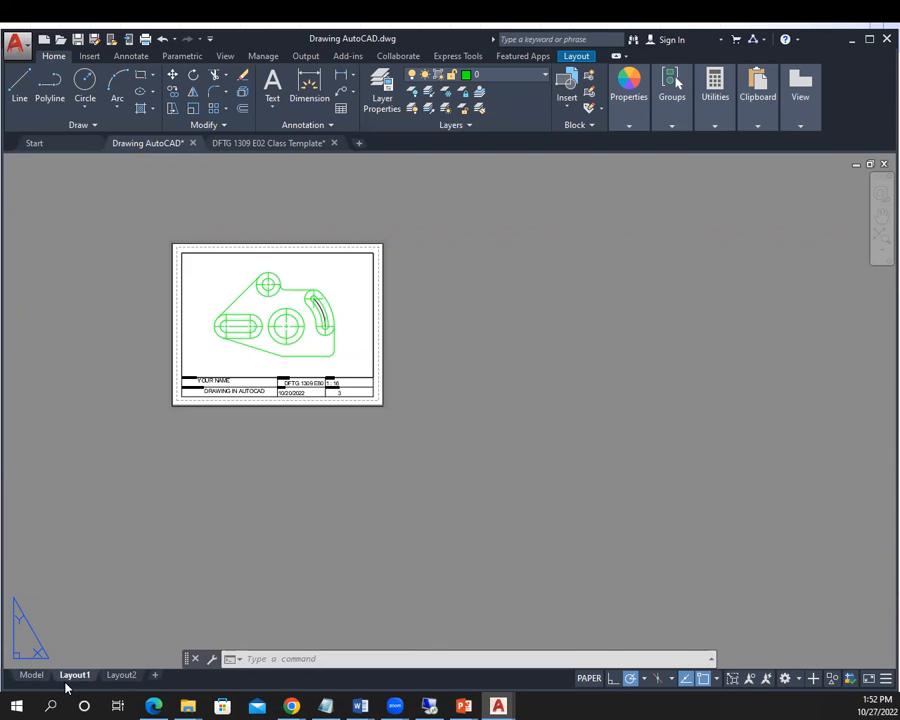
# - Activate model space inside the Layout1 viewport and return to paper space
pyautogui.scroll(5, 196, 324)
pyautogui.scroll(-4, 176, 310)
pyautogui.moveTo(176, 312); pyautogui.dragTo(263, 386, button='middle')
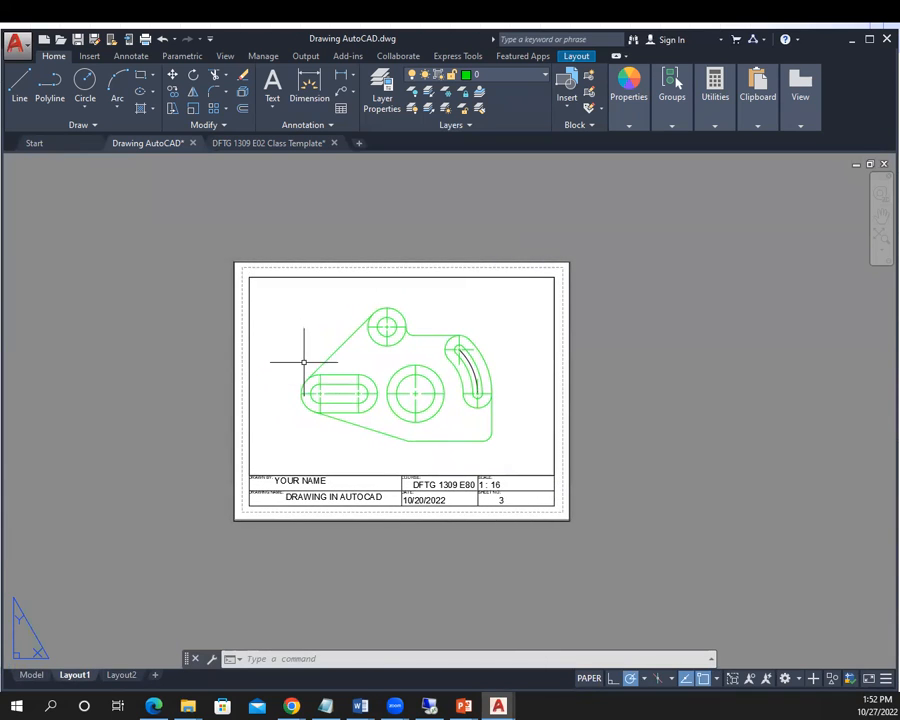
pyautogui.doubleClick(327, 296)
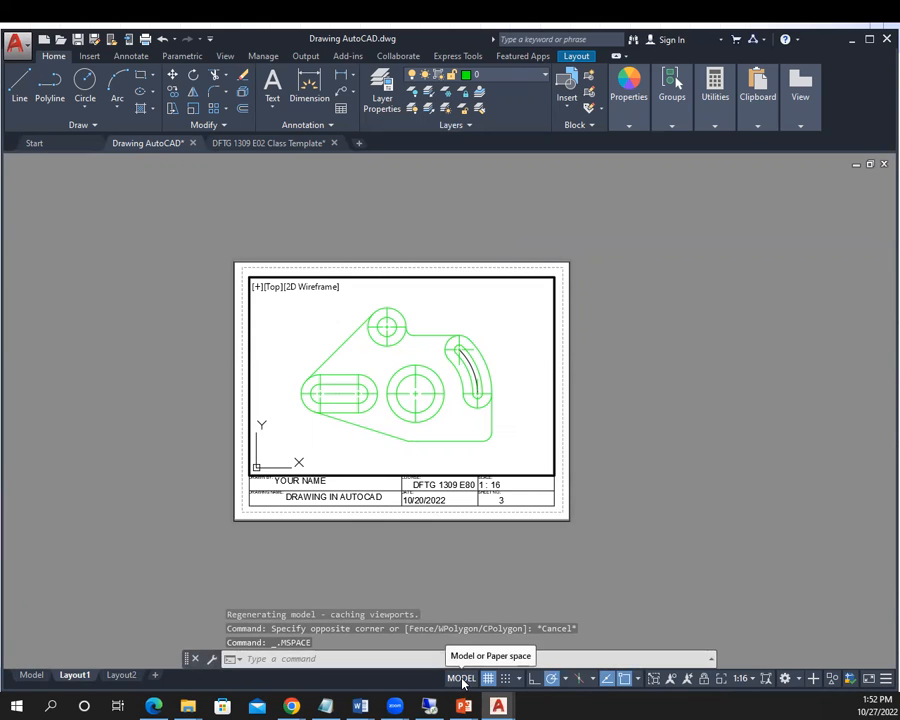
pyautogui.click(462, 679)
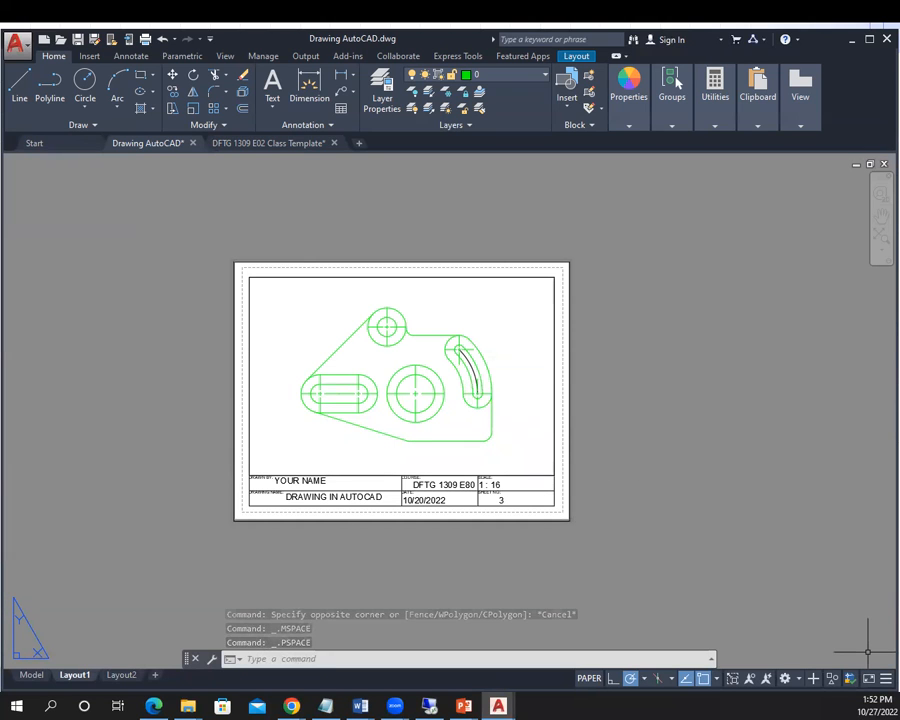
pyautogui.click(800, 85)
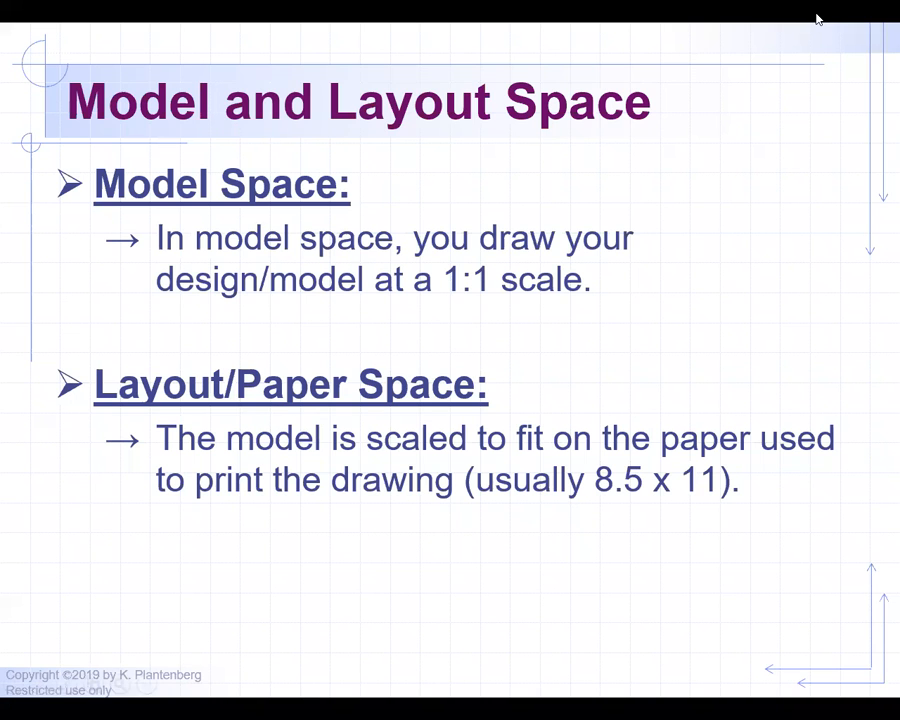
pyautogui.click(787, 283)
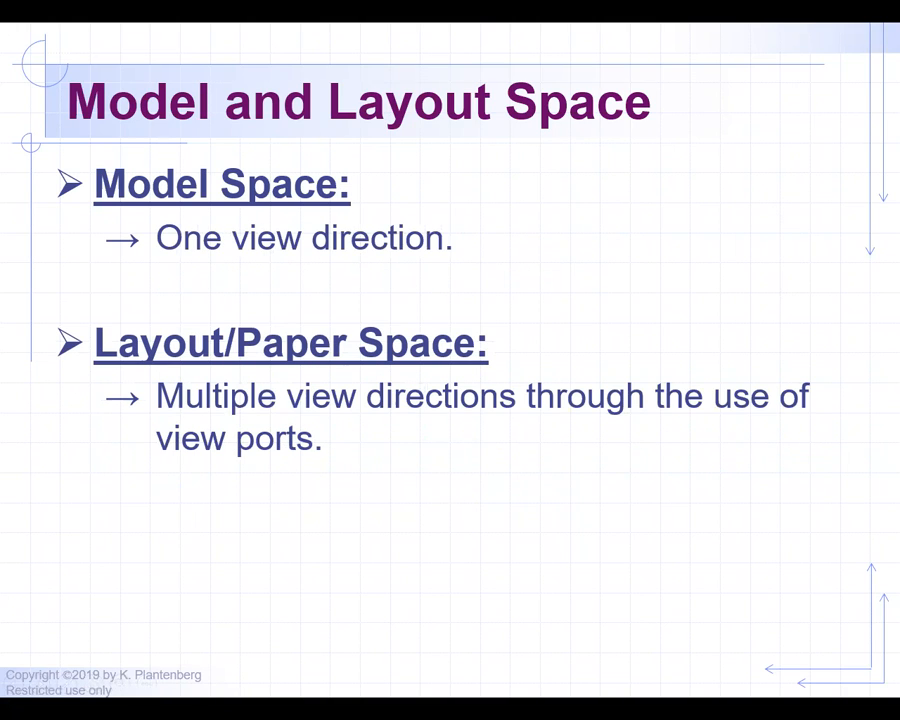